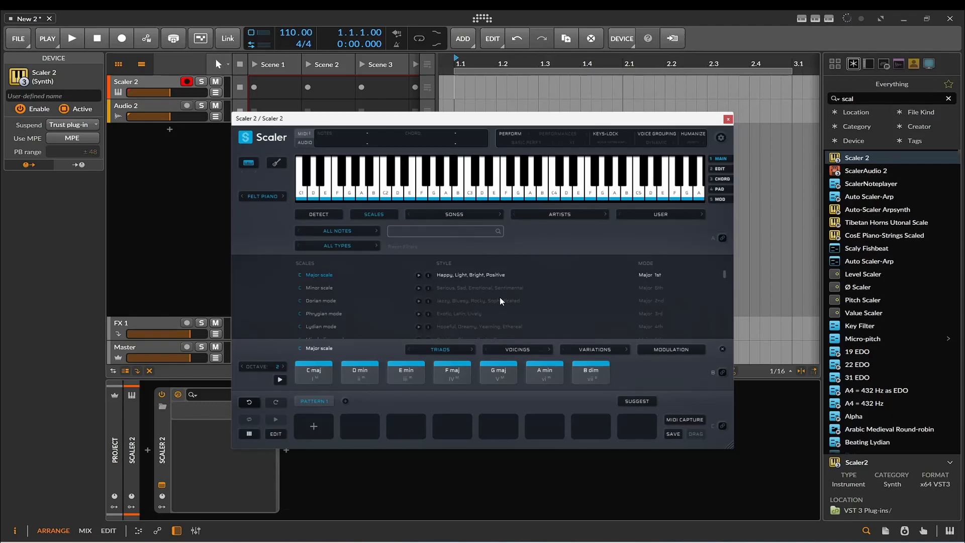
Browse the song preset categories, including Classical and Bossa Nova, and the list of artist presets
left_click(481, 214)
mouse_move(480, 214)
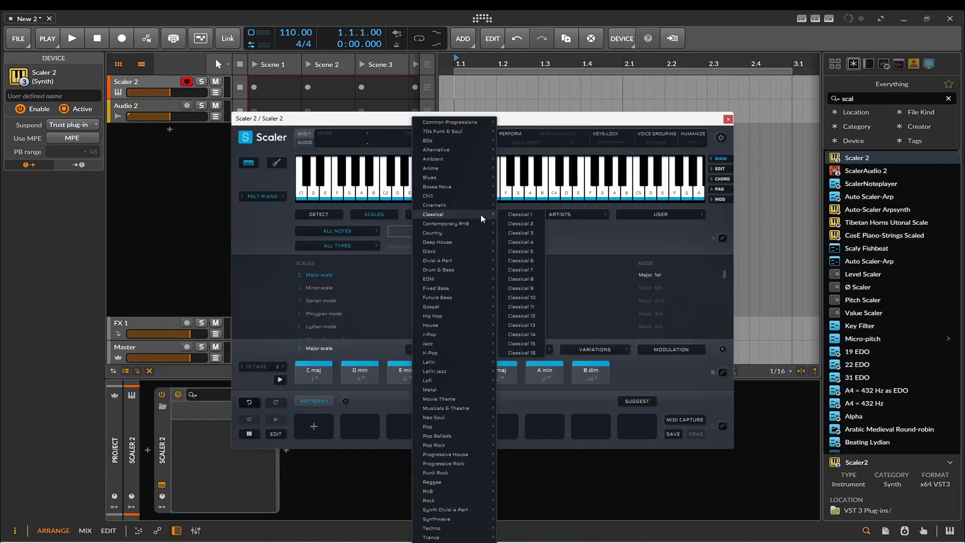
mouse_move(469, 187)
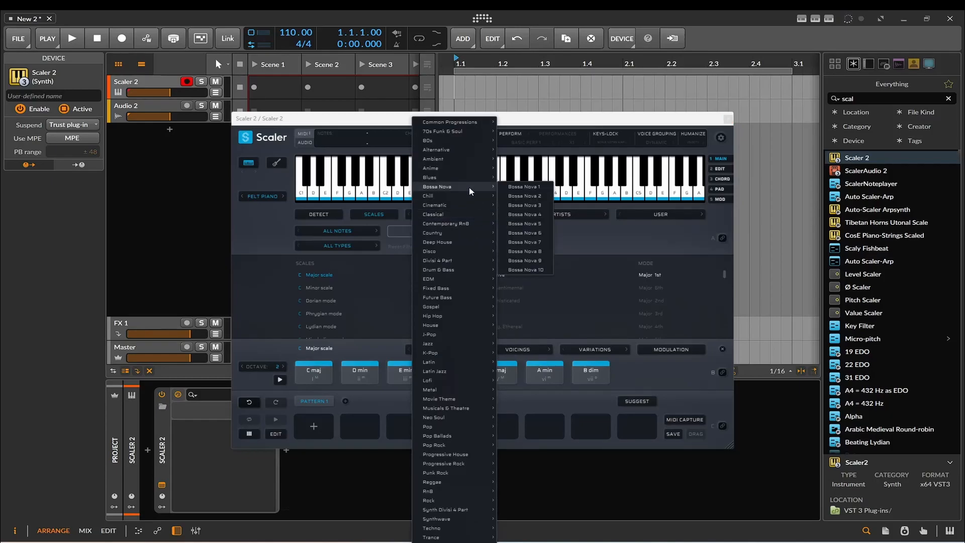
left_click(577, 217)
left_click(576, 213)
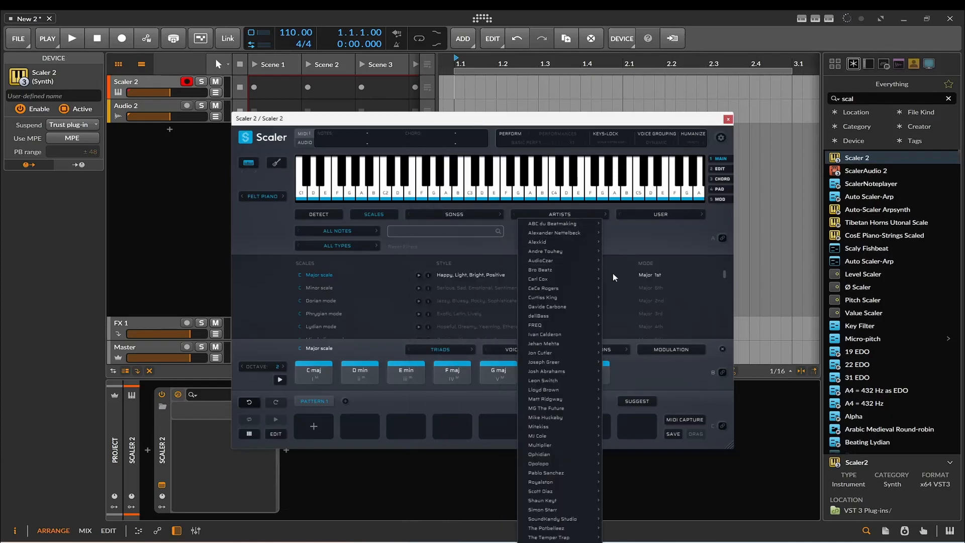
left_click(624, 242)
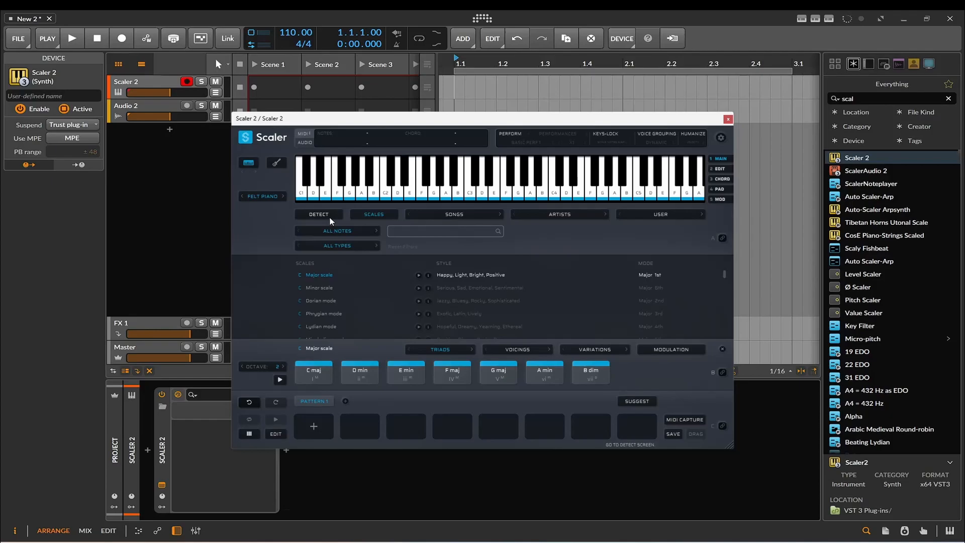
Look through the list of available scales with their styles and modes
scroll(398, 300, "down", 5)
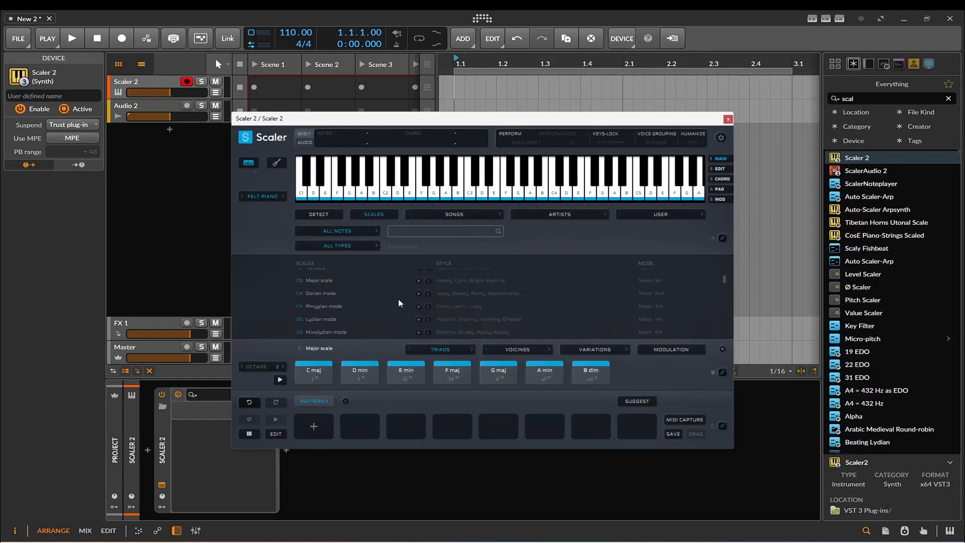
scroll(338, 308, "down", 5)
scroll(337, 309, "up", 5)
scroll(339, 308, "up", 3)
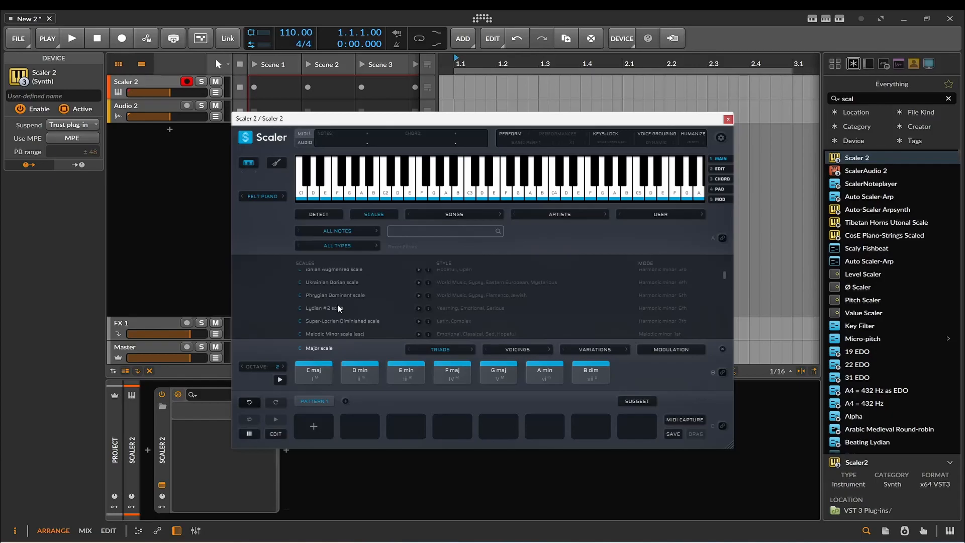
Audition several triads of the C major scale, including C maj, D min, F maj and G maj
left_click(316, 374)
left_click(316, 374)
left_click(482, 376)
left_click(452, 369)
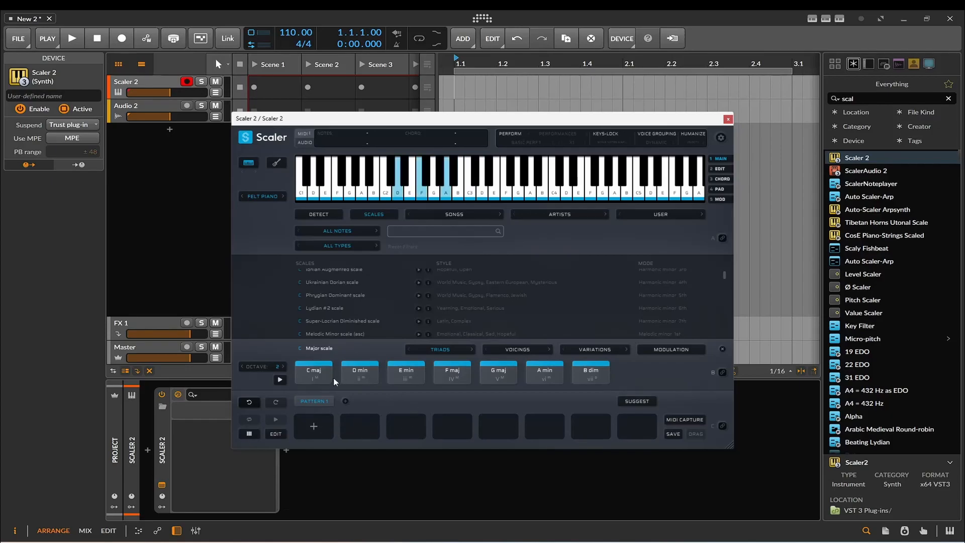
left_click(320, 380)
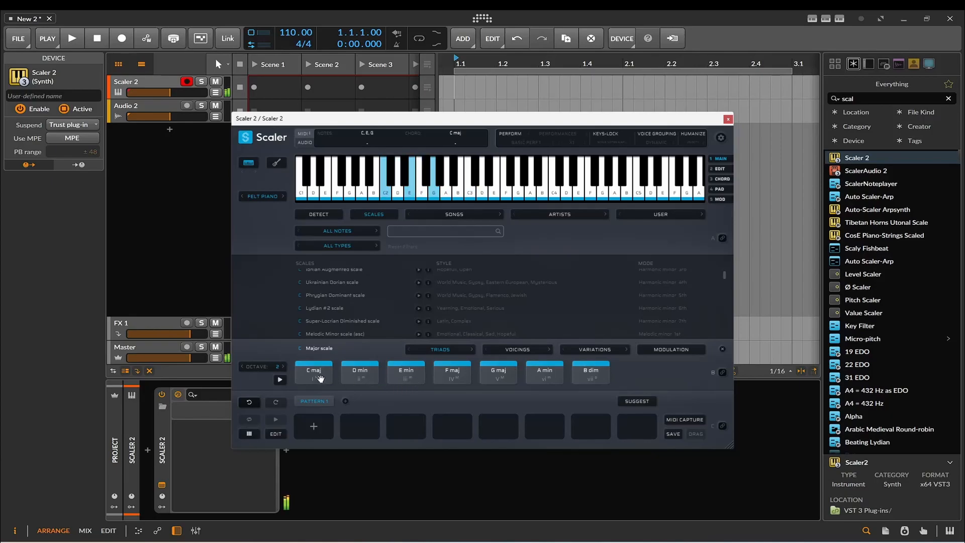
left_click(363, 375)
left_click(330, 377)
left_click(314, 378)
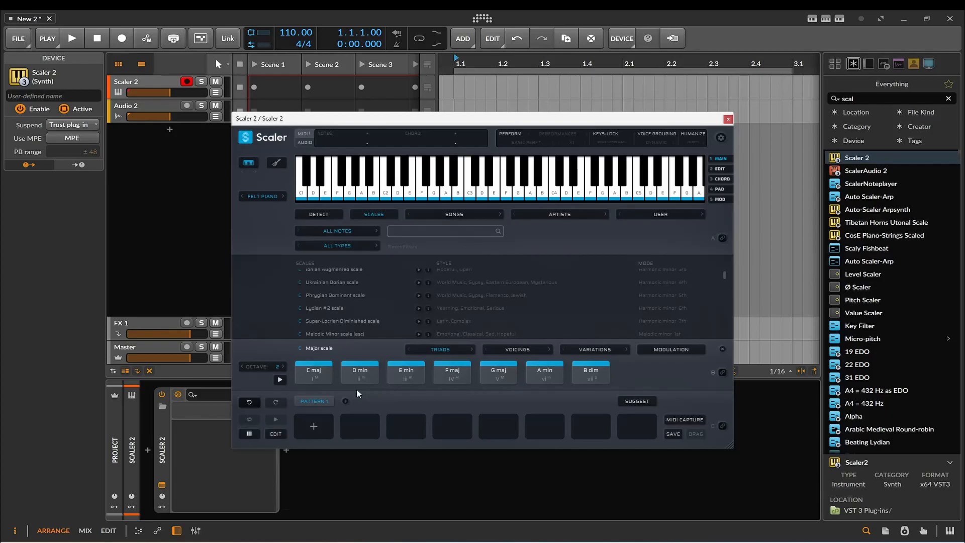
Try the 11ths chord shape on the C major scale chords, and return to triads
left_click(513, 348)
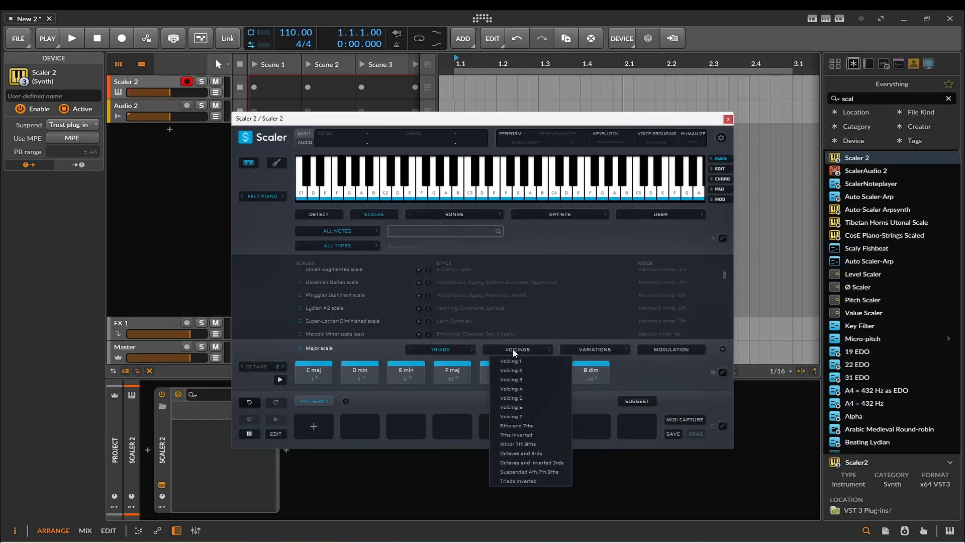
left_click(465, 352)
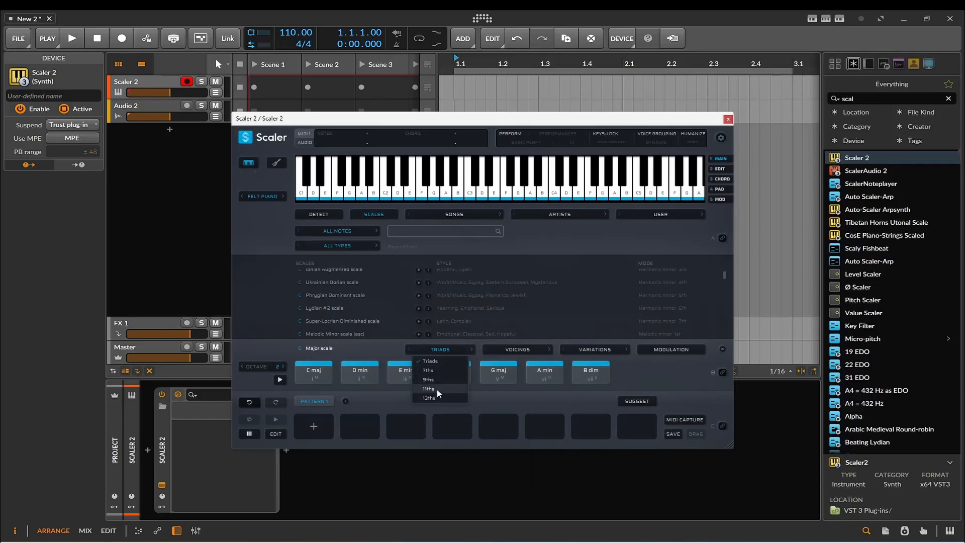
left_click(434, 393)
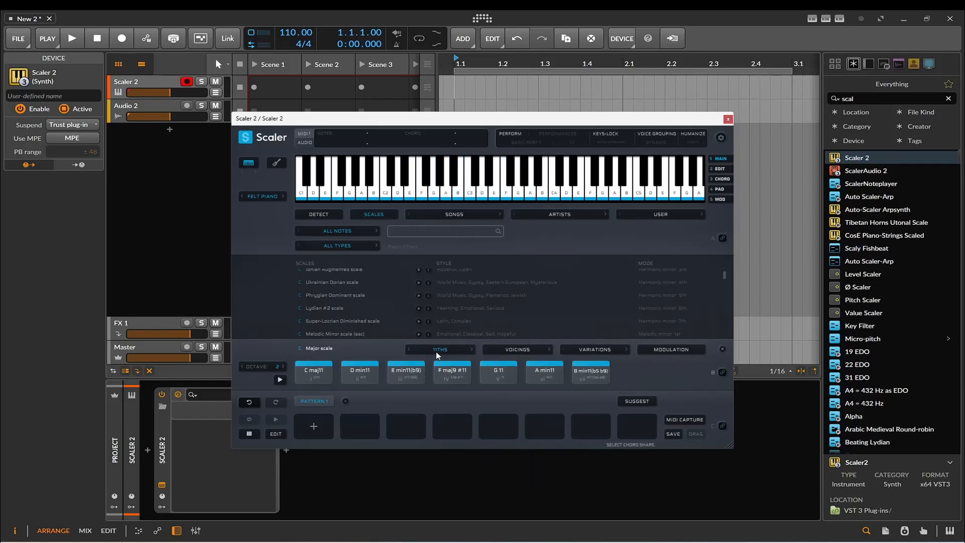
left_click(436, 351)
left_click(446, 361)
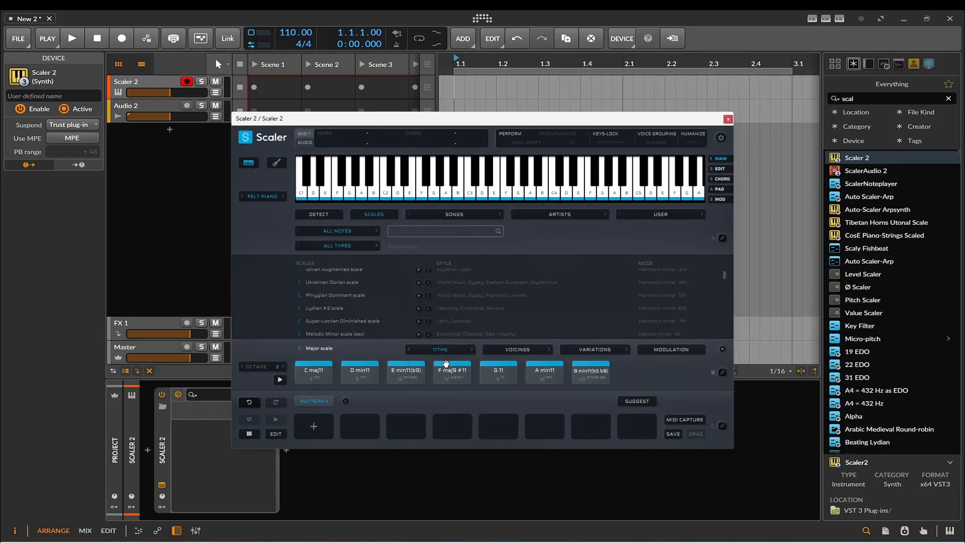
Apply Voicing 3 to the C major scale chords, and switch them to Voicing 1
left_click(508, 351)
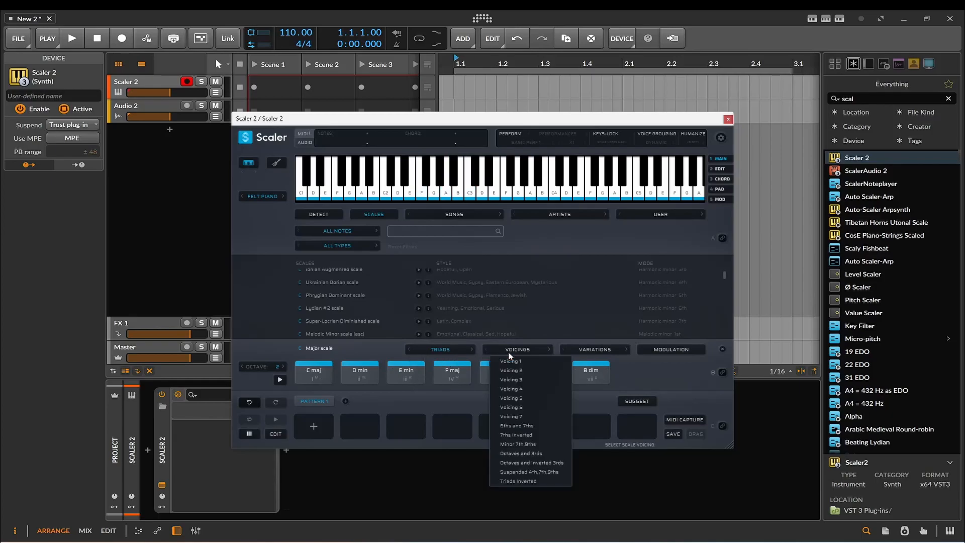
left_click(521, 380)
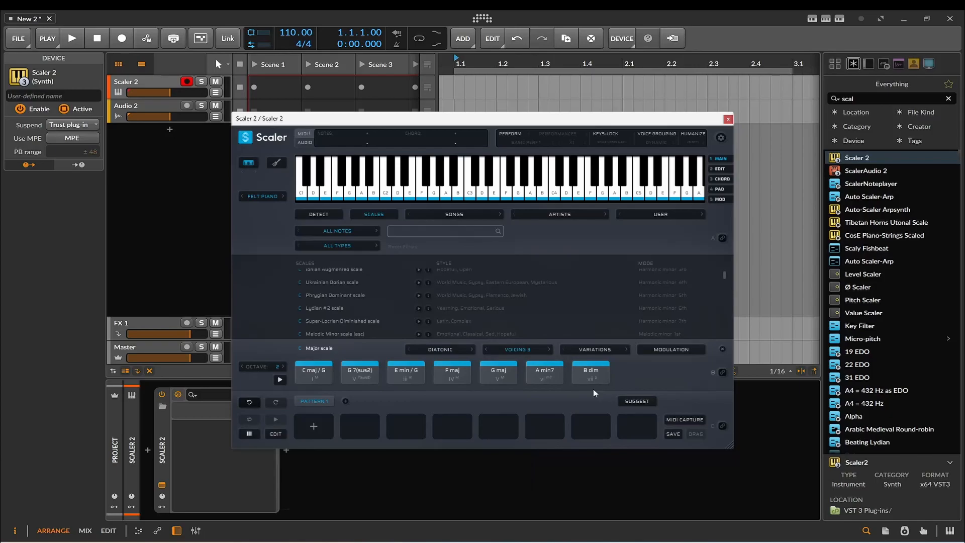
left_click(536, 350)
left_click(534, 360)
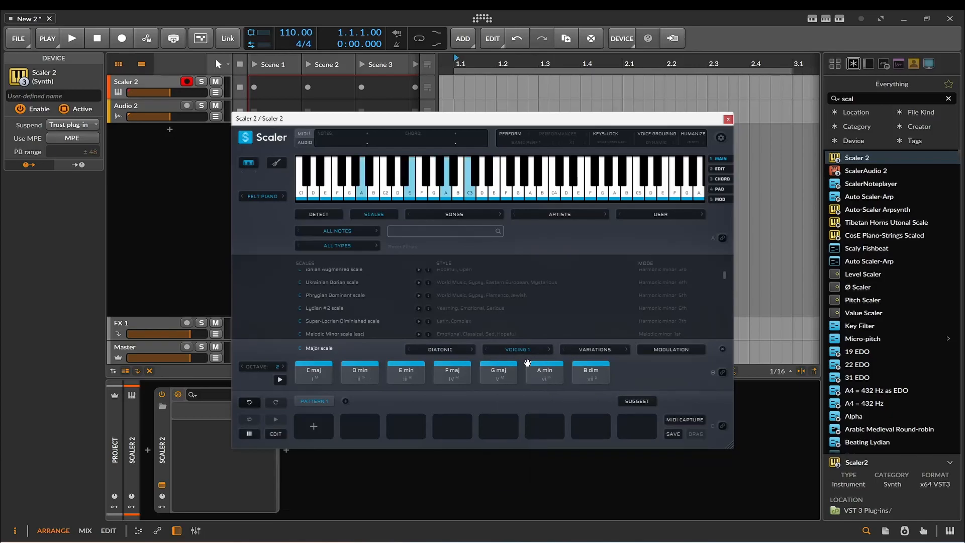
Build a progression in Pattern 1 from the scale chords C maj, E min, F maj and D min
left_click_drag(306, 378, 311, 424)
left_click_drag(406, 375, 360, 424)
left_click_drag(449, 375, 407, 423)
left_click_drag(358, 377, 483, 424)
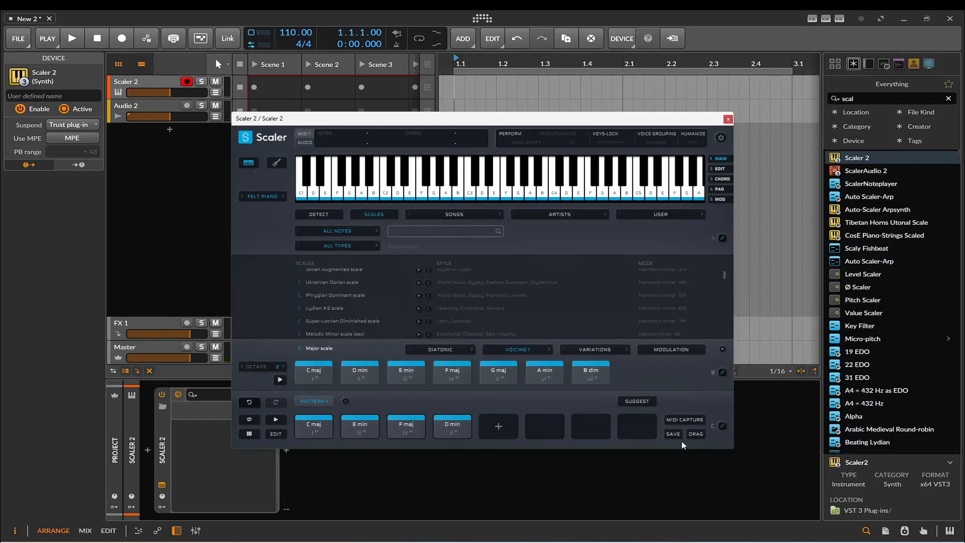
Bind the pattern chords to MIDI keys and raise the volume of the Scaler 2 track
left_click(724, 425)
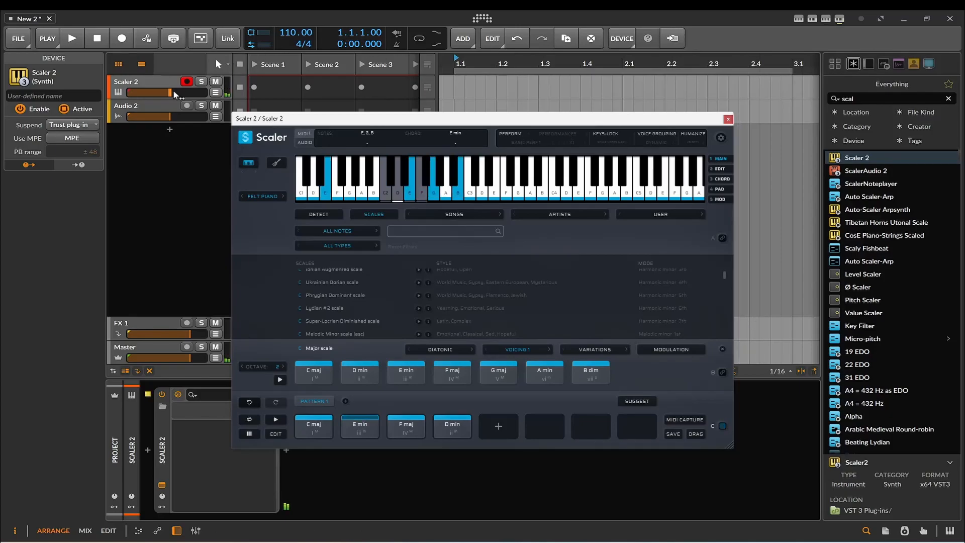
left_click_drag(173, 91, 186, 91)
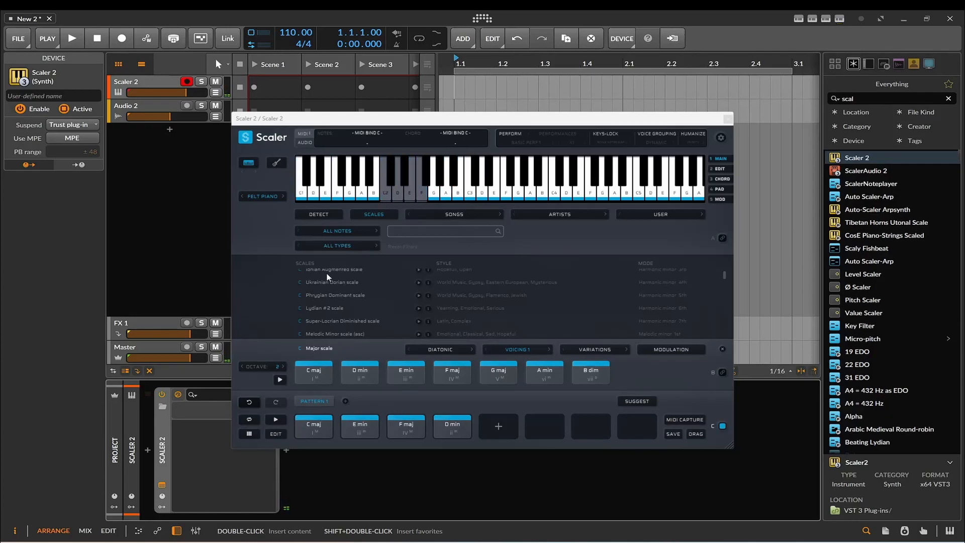
Audition the first pattern chord and the C major scale chords in Voicing 1
left_click(314, 430)
left_click(324, 433)
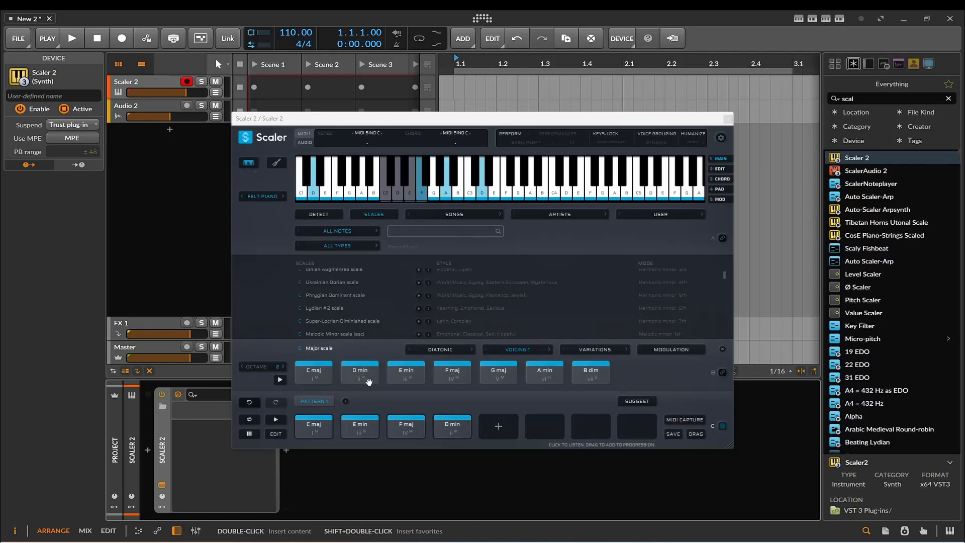
left_click(429, 350)
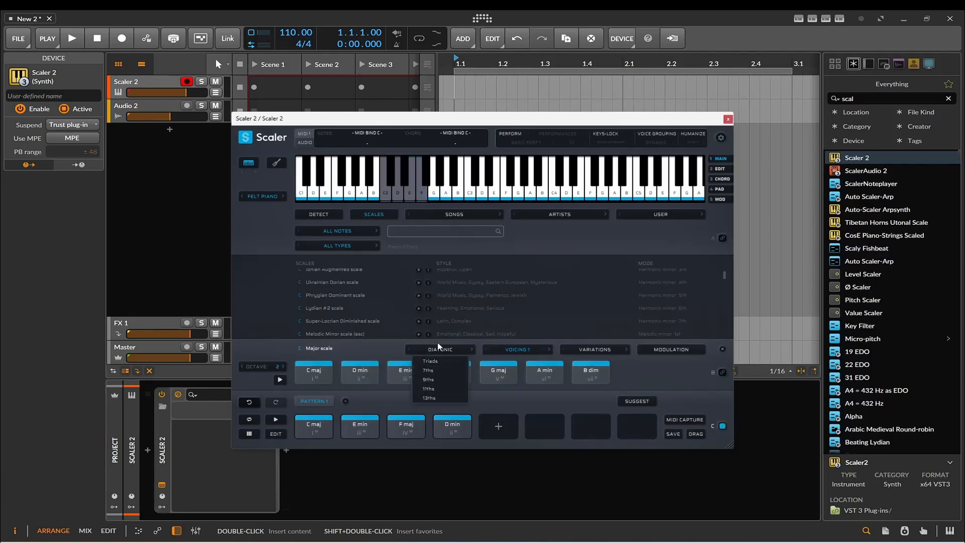
left_click(398, 346)
left_click(402, 374)
left_click(448, 374)
left_click(493, 372)
left_click(536, 375)
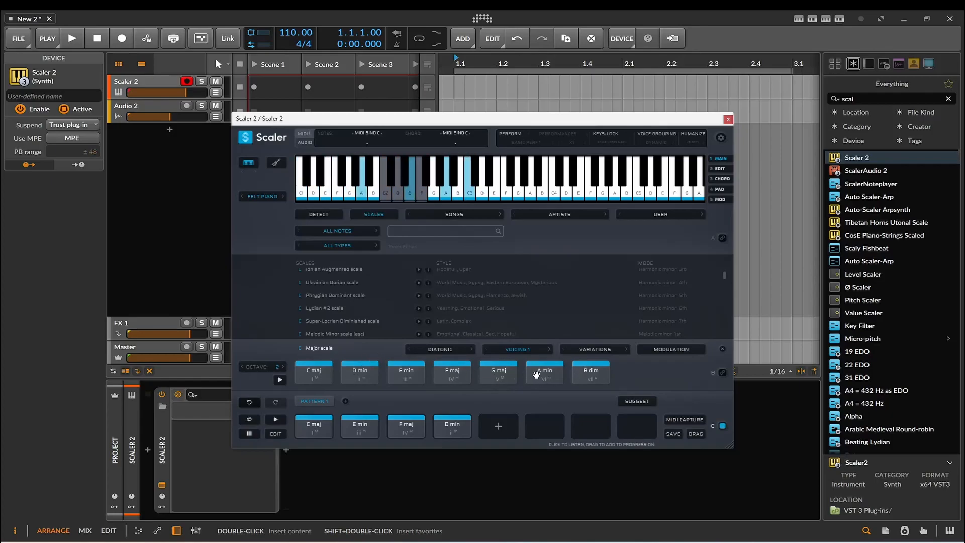
left_click(481, 371)
left_click(583, 374)
left_click(492, 376)
left_click(410, 376)
Get chord suggestions for the first pattern chord, audition several such as F maj, A min and F min, and close the suggestions
left_click(634, 401)
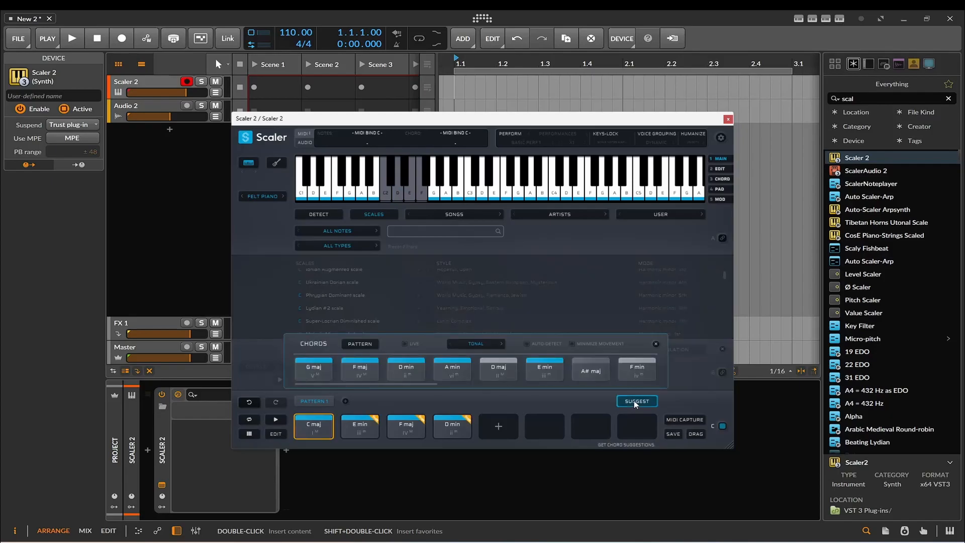
left_click(346, 371)
left_click(436, 372)
left_click(488, 372)
left_click(539, 372)
left_click(632, 371)
left_click(656, 344)
left_click(331, 362)
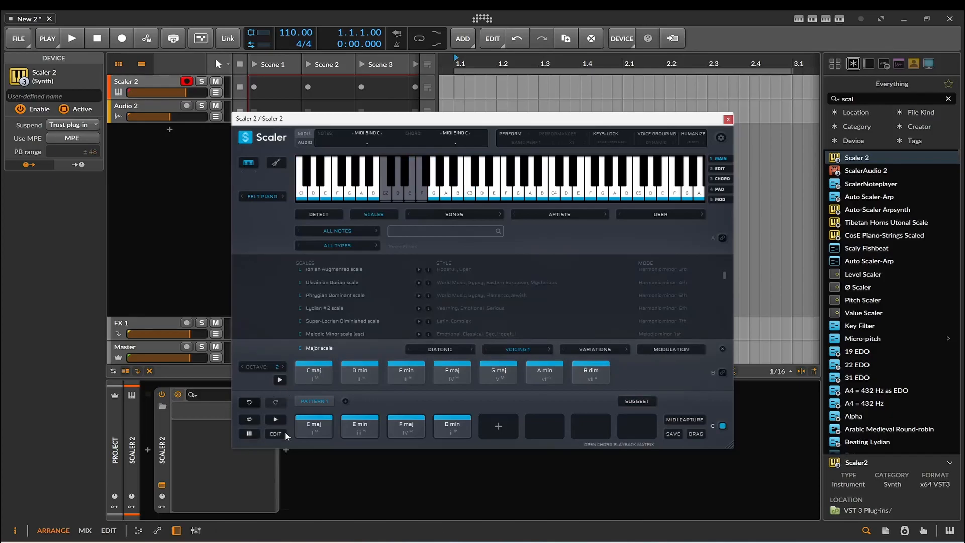
Open the C maj chord in the pattern for editing, and try its inversion one step up and back down
right_click(313, 426)
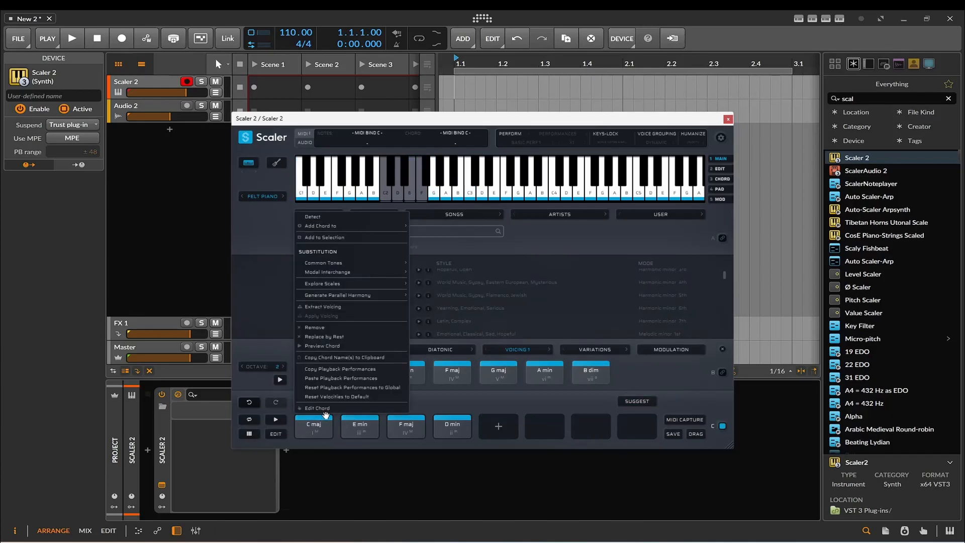
left_click(322, 408)
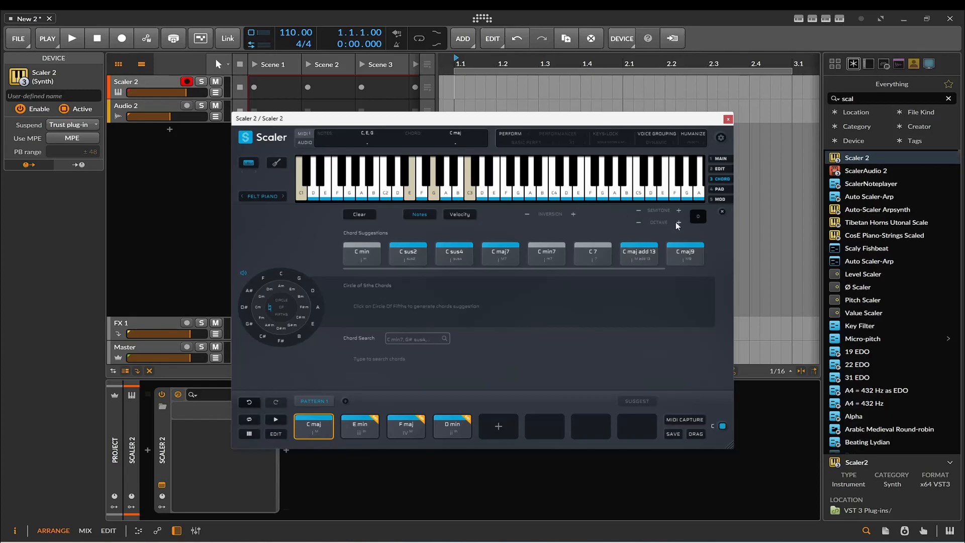
left_click(573, 215)
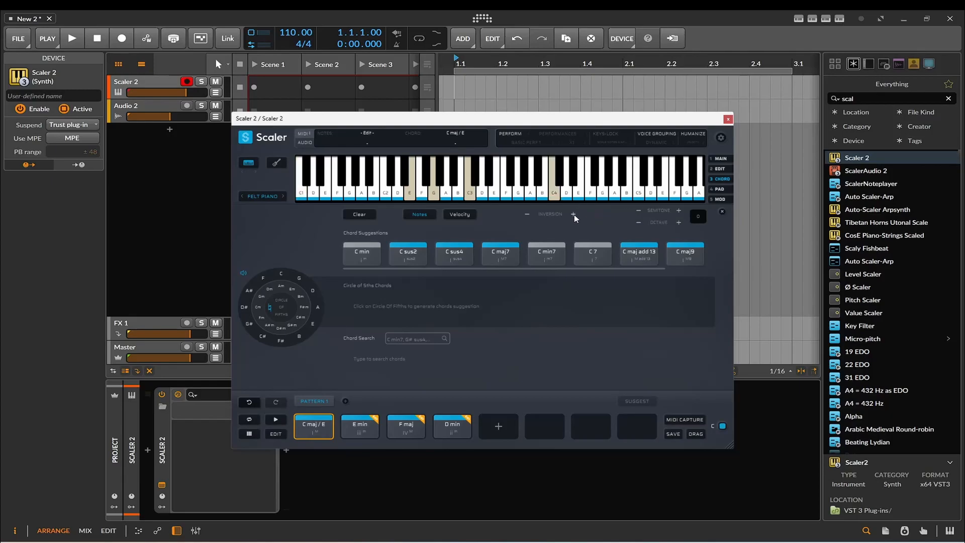
left_click(526, 215)
left_click(447, 190)
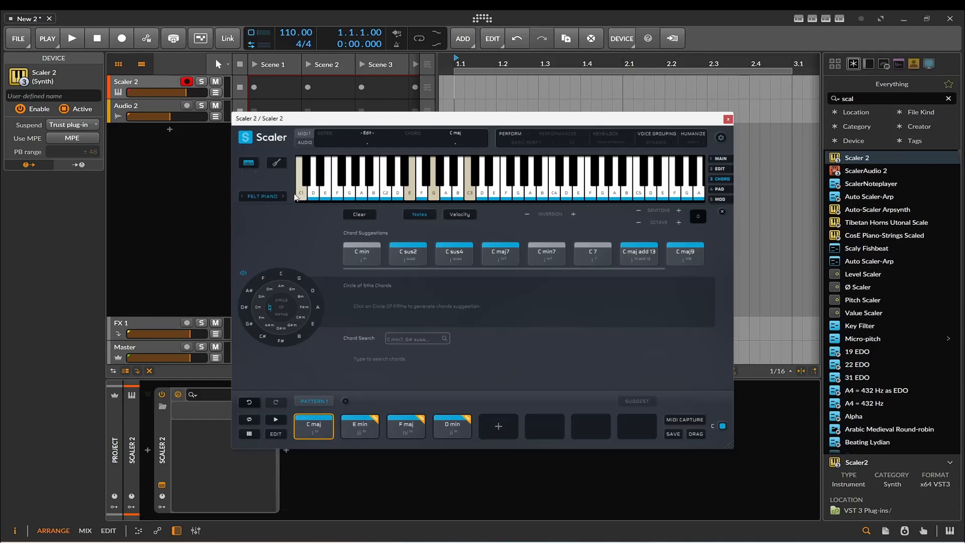
Raise the C maj chord through its higher inversions, and lower it to the C maj / E inversion
left_click(586, 196)
left_click(576, 210)
left_click(571, 213)
left_click(572, 213)
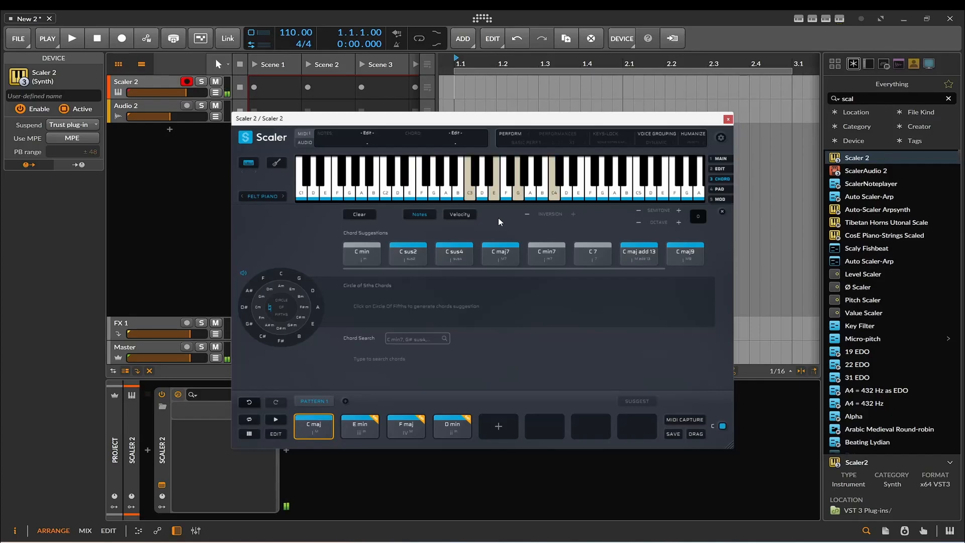
left_click(525, 214)
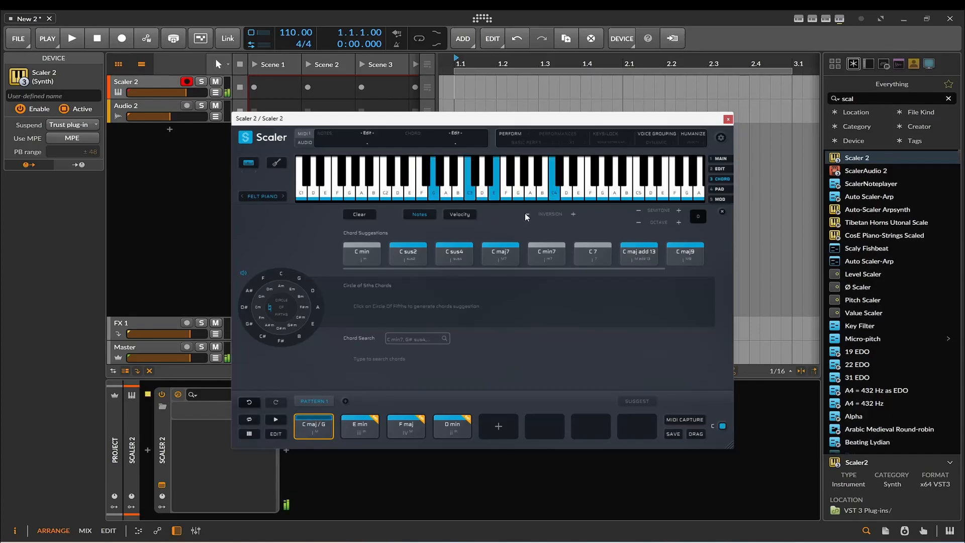
left_click(526, 213)
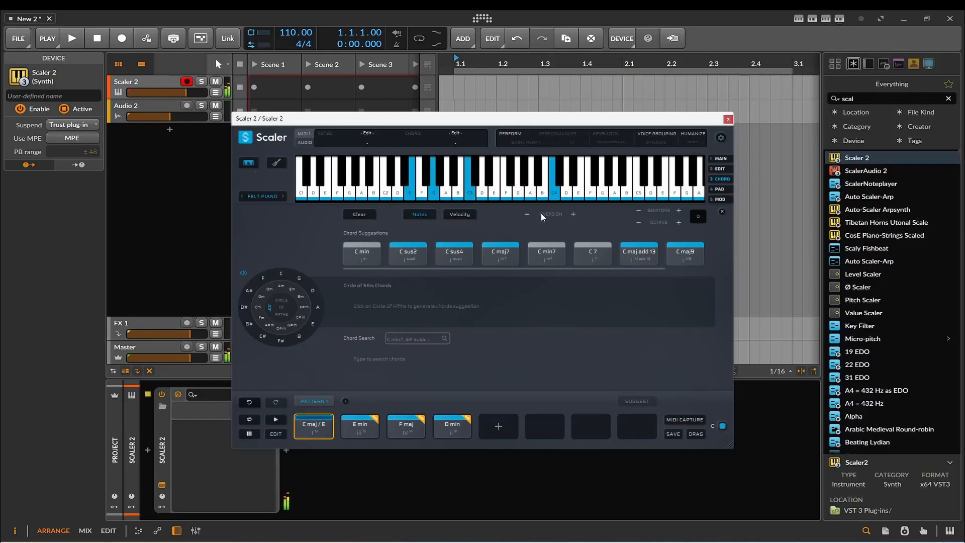
Transpose the edited chord down two semitones to A# maj / D, and down one octave
left_click(637, 211)
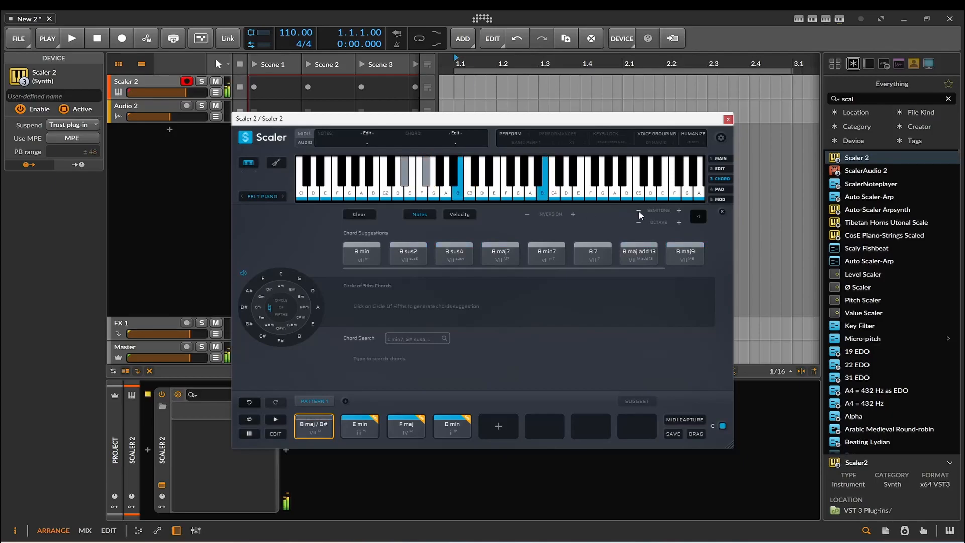
left_click(638, 211)
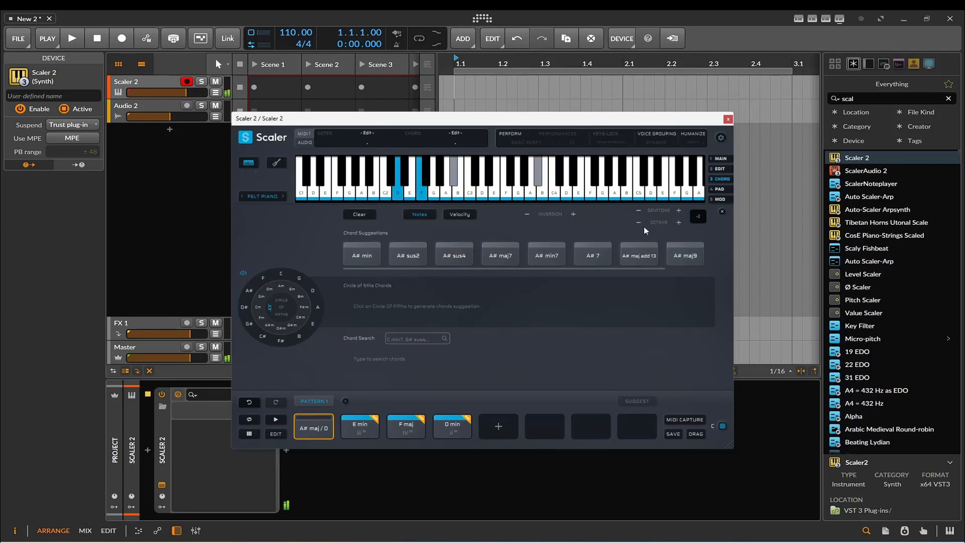
left_click(638, 221)
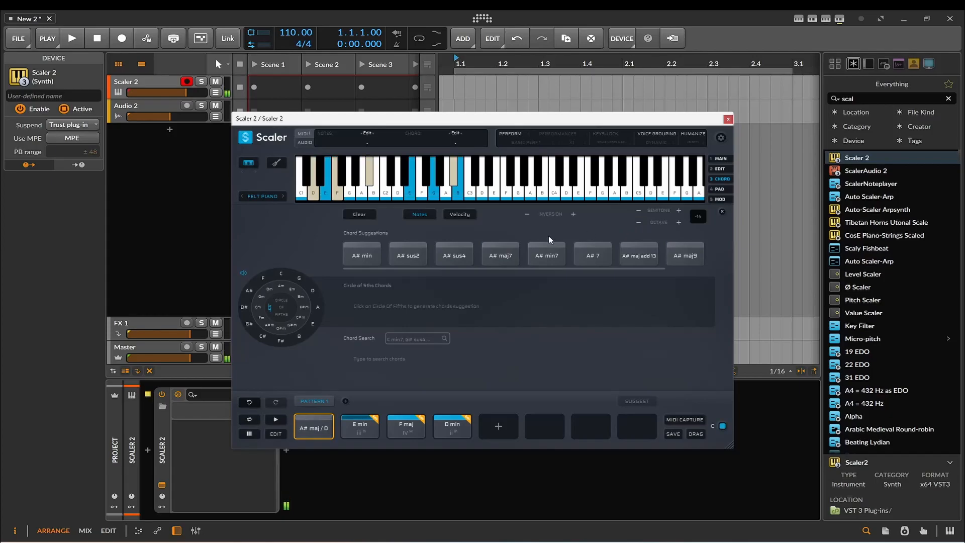
Audition the suggestions for the A# maj / D chord, including A# maj7, A# min7, A# 7 and A# min
left_click(495, 253)
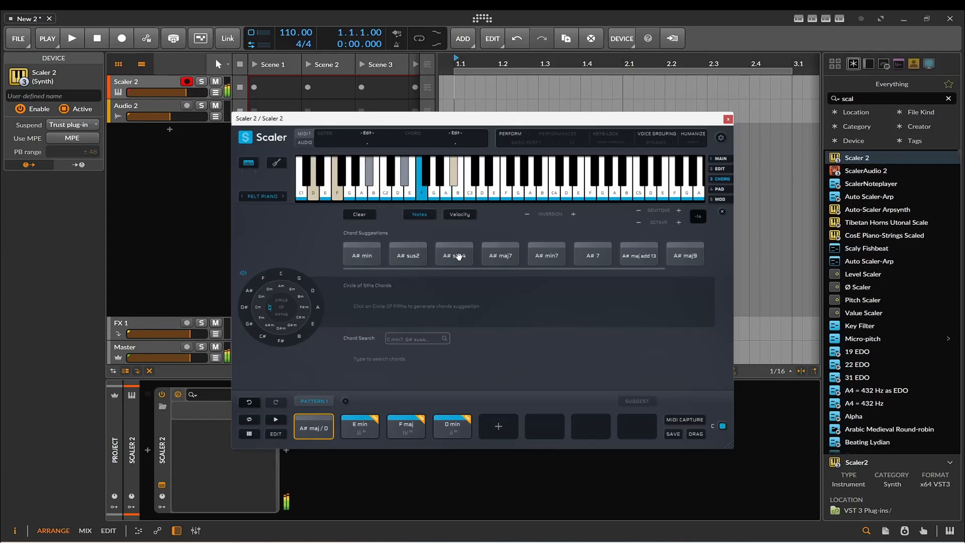
left_click(533, 254)
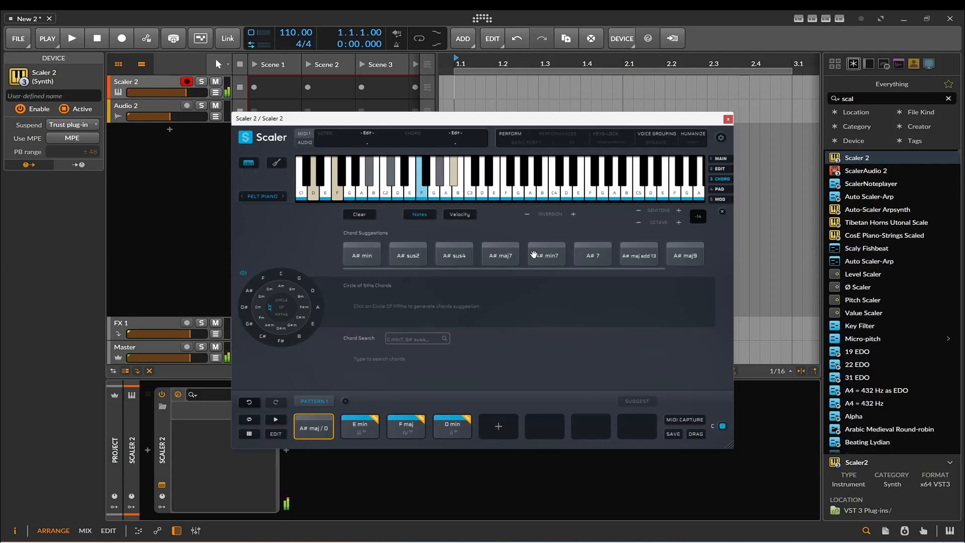
left_click(581, 253)
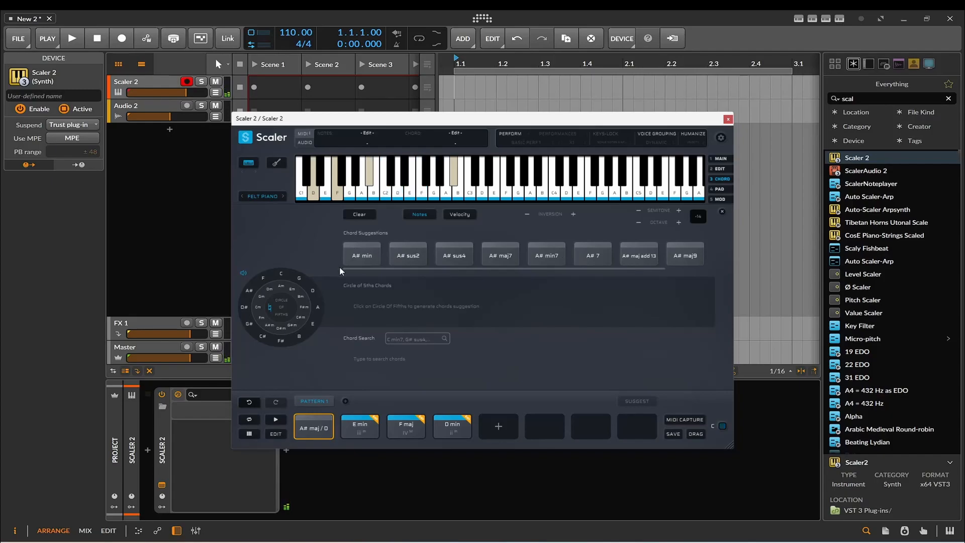
left_click(359, 258)
Transpose the edited chord up sixteen semitones to D maj / F#, and lower it by octaves
left_click(678, 211)
left_click(678, 210)
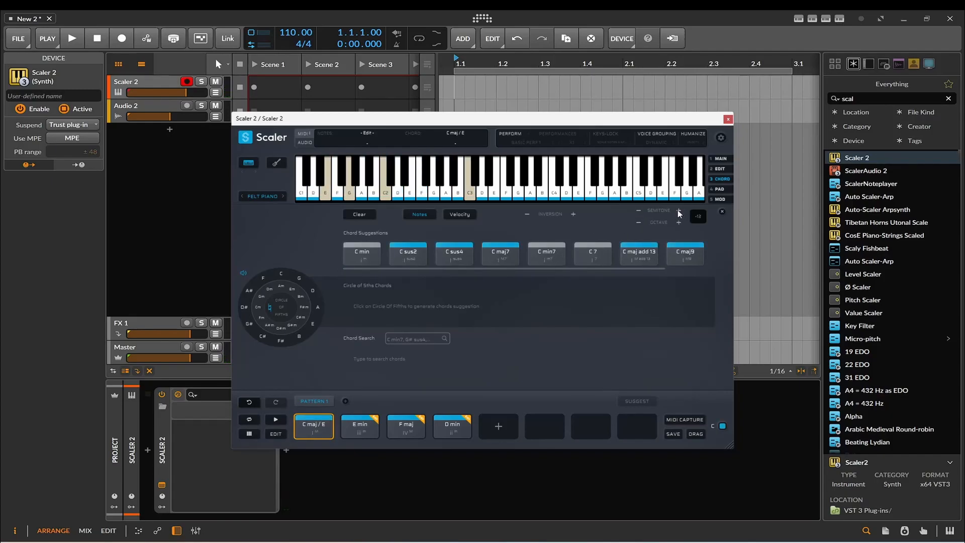
left_click(678, 210)
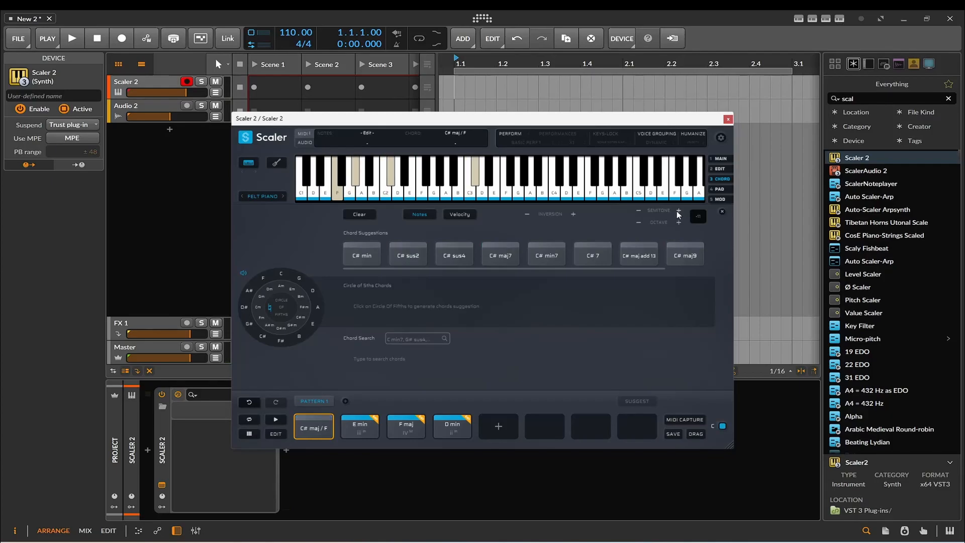
left_click(678, 212)
left_click(678, 211)
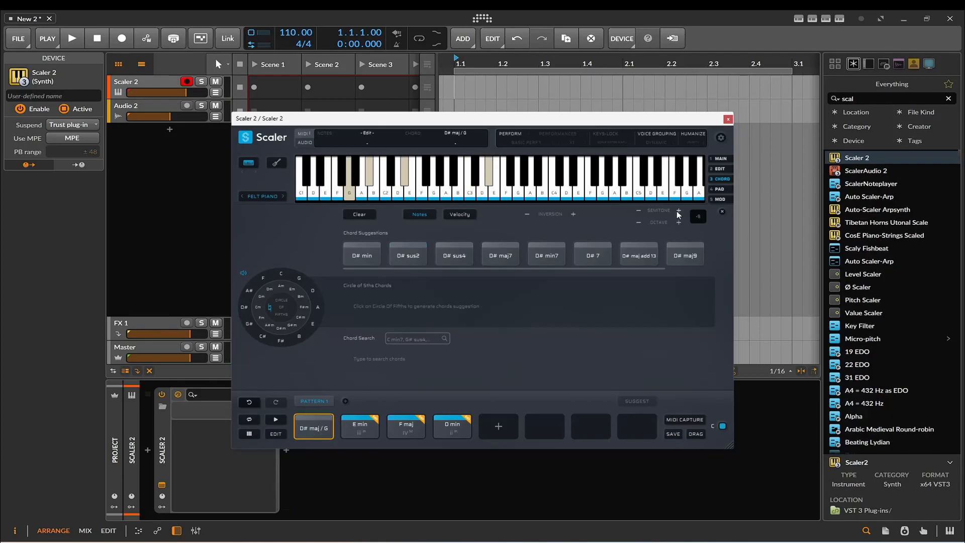
left_click(679, 211)
left_click(678, 210)
left_click(678, 210)
left_click(679, 211)
left_click(678, 210)
left_click(679, 211)
left_click(678, 210)
left_click(678, 211)
left_click(678, 211)
left_click(678, 211)
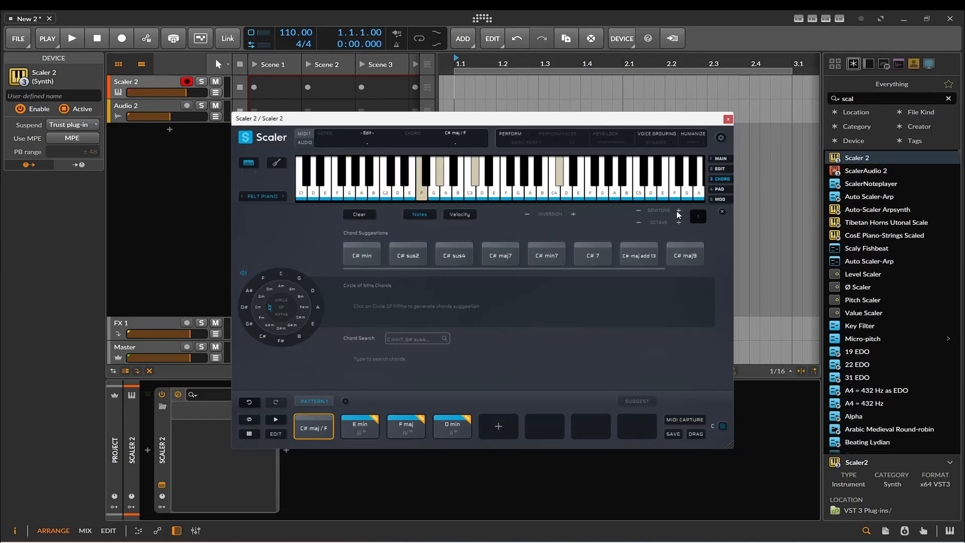
left_click(678, 210)
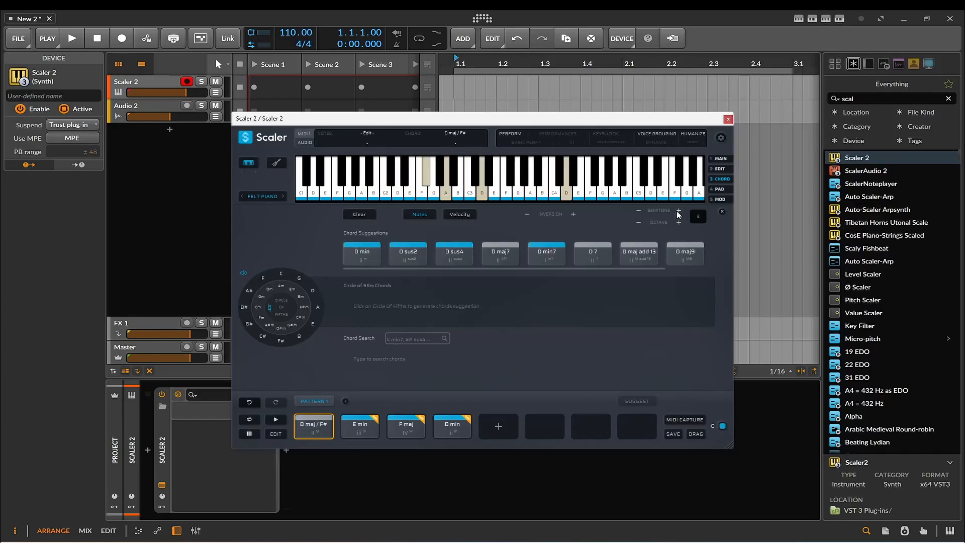
left_click(640, 220)
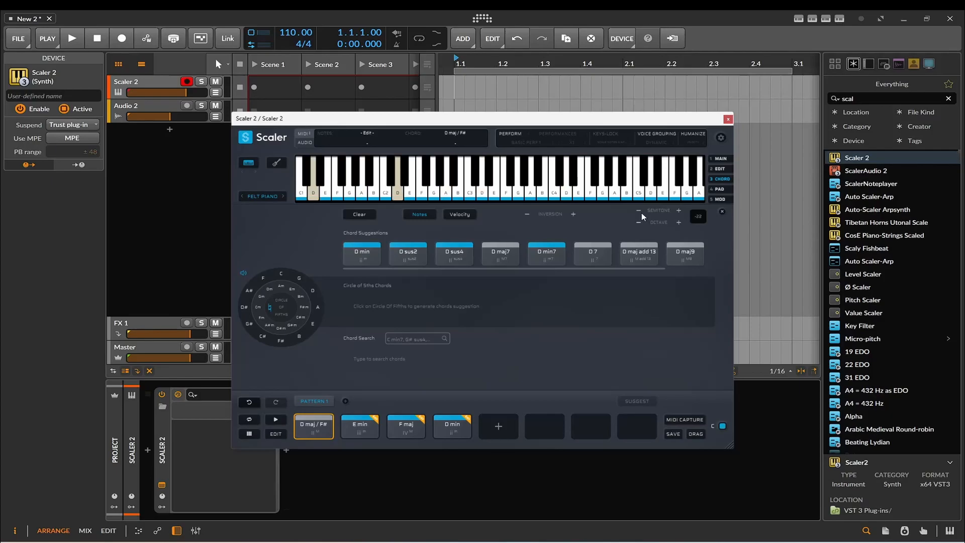
Clear the edited chord's notes, and refill the first pattern slot with the Major scale's C maj chord
left_click(360, 217)
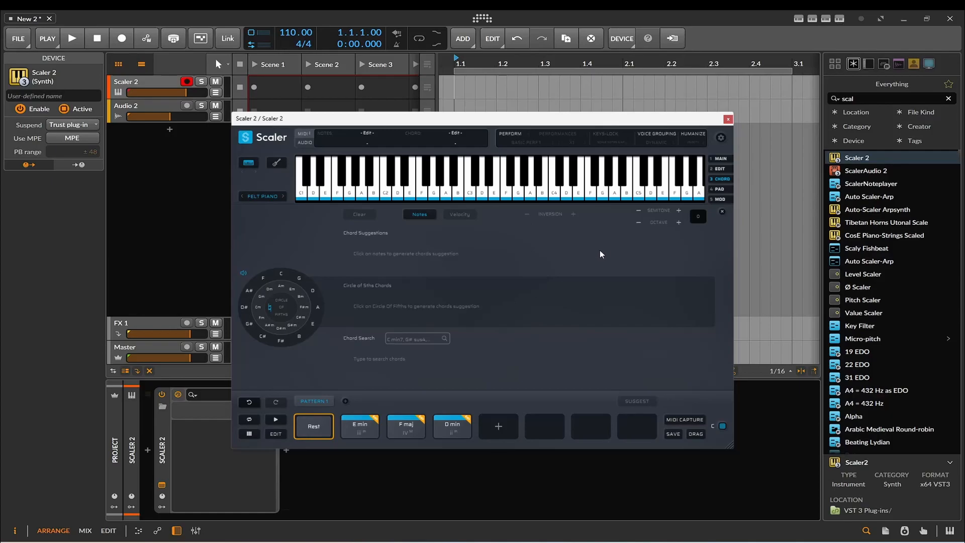
left_click(726, 160)
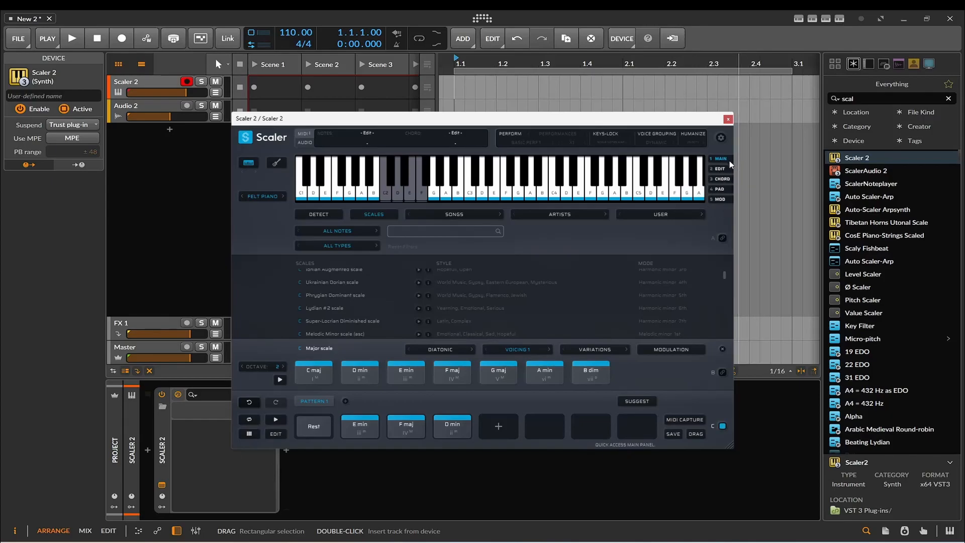
left_click(318, 379)
left_click_drag(318, 379, 314, 427)
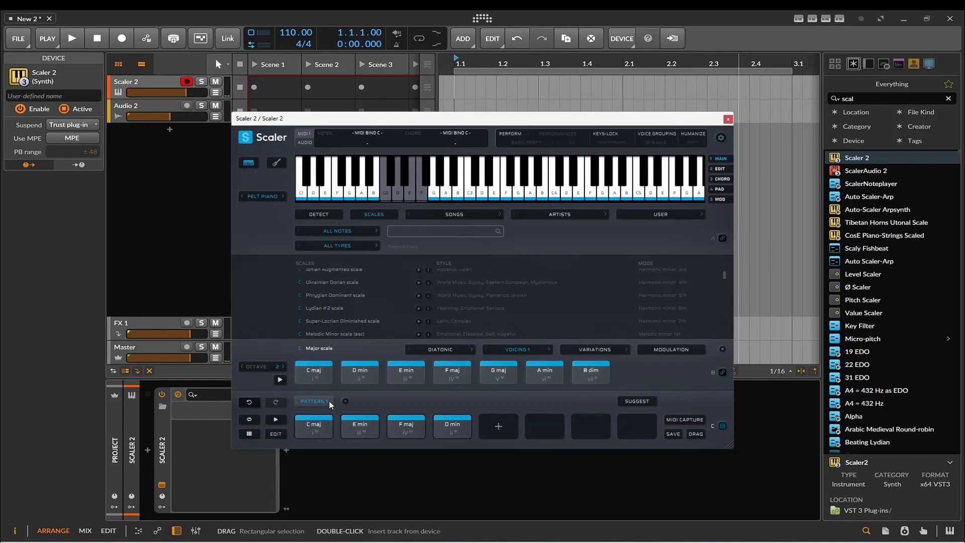
Open the C maj chord for editing, and audition its suggestions such as C sus2, C maj9, C maj add 13 and C maj7
right_click(315, 420)
left_click(317, 407)
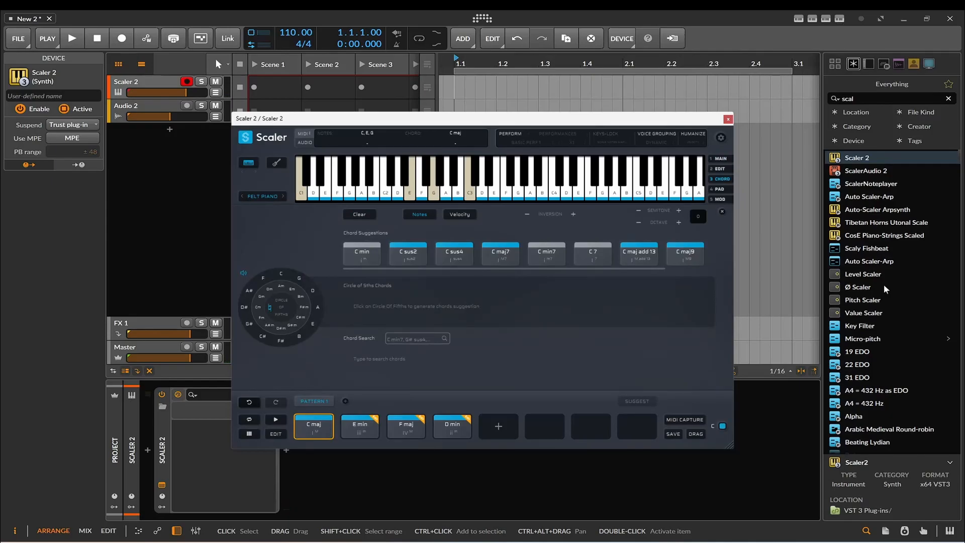
left_click(411, 261)
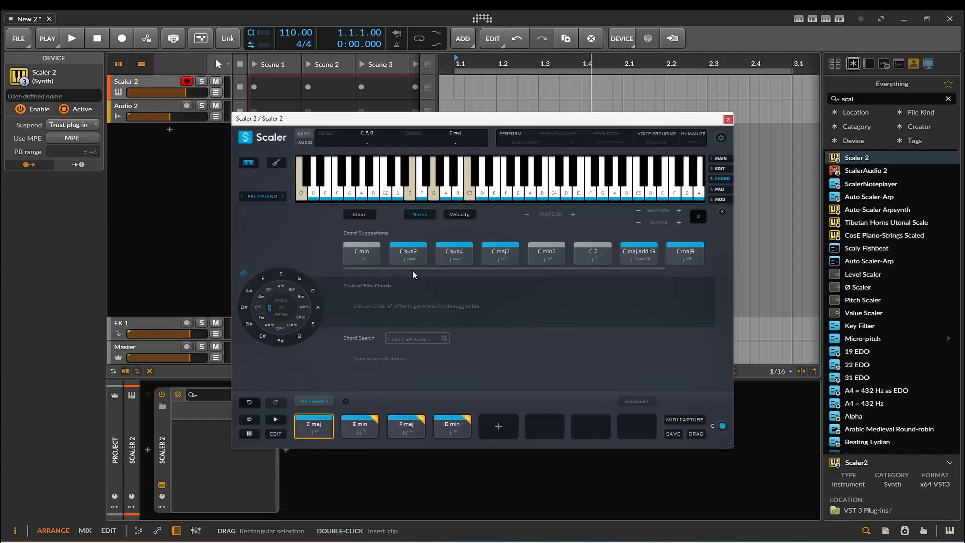
left_click_drag(446, 269, 497, 268)
left_click(553, 261)
left_click(623, 254)
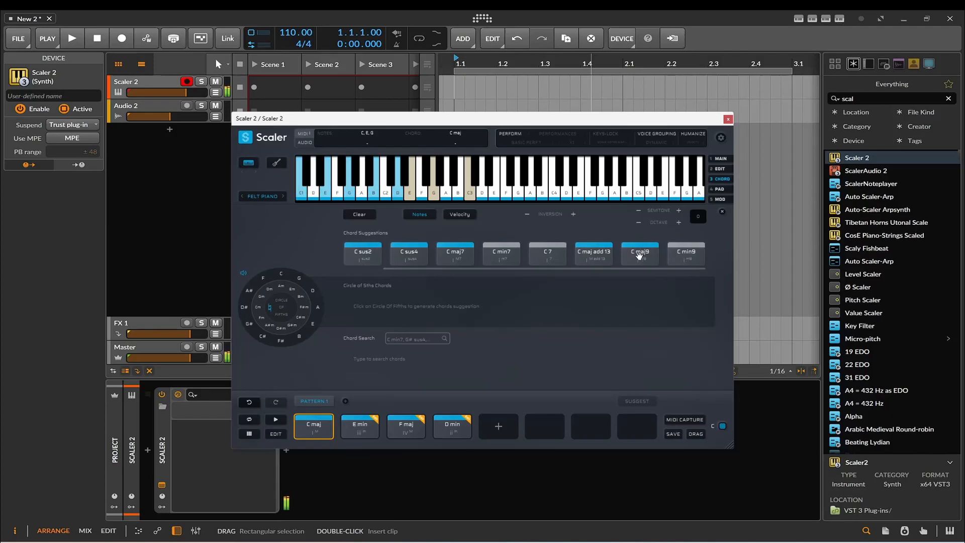
left_click(597, 258)
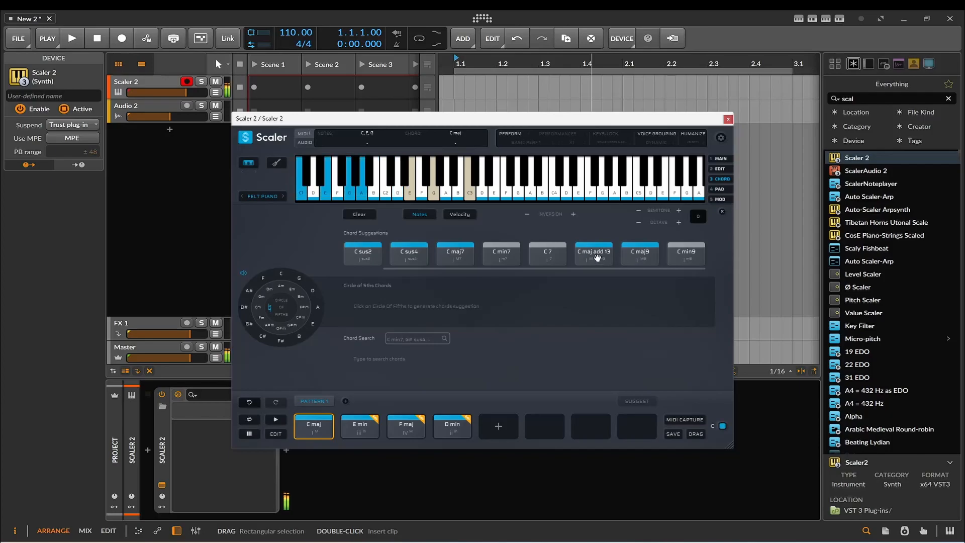
left_click(435, 257)
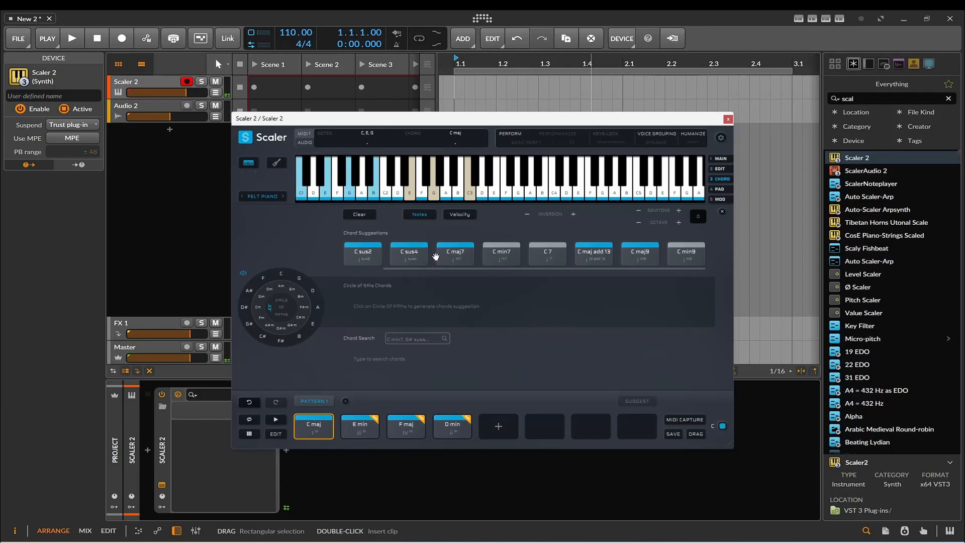
left_click_drag(448, 268, 408, 268)
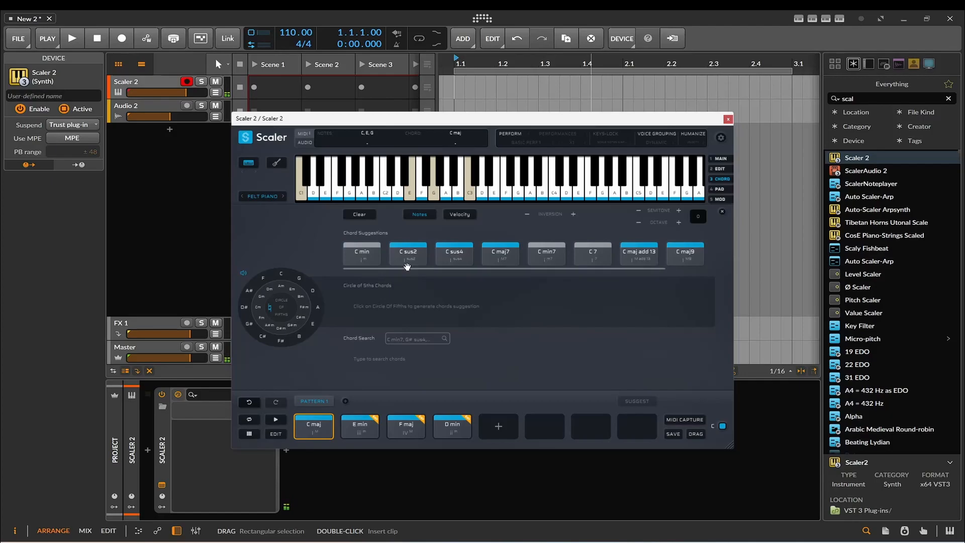
left_click(442, 257)
Audition the C sus2 suggestion again, and replace the first pattern chord with it
left_click(418, 255)
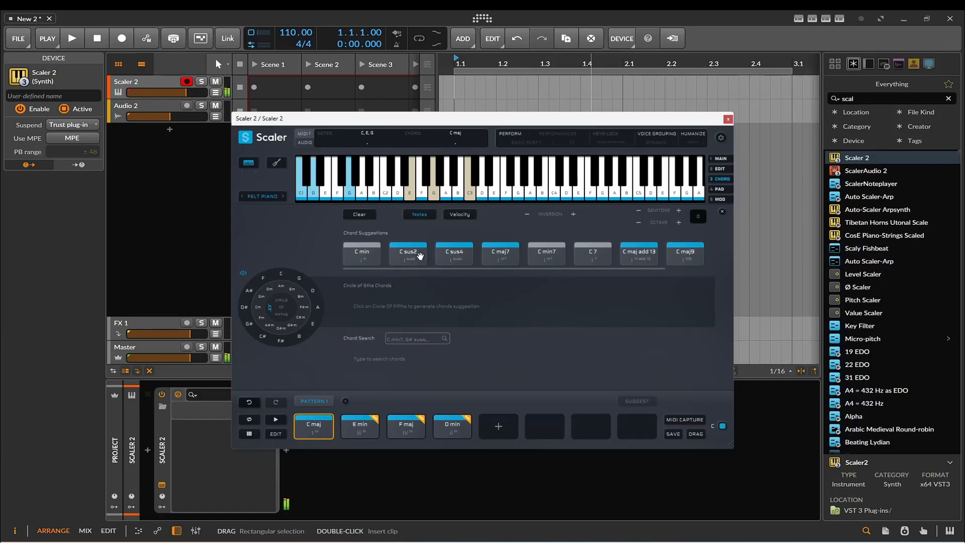
left_click(420, 256)
left_click(420, 256)
left_click_drag(420, 256, 314, 430)
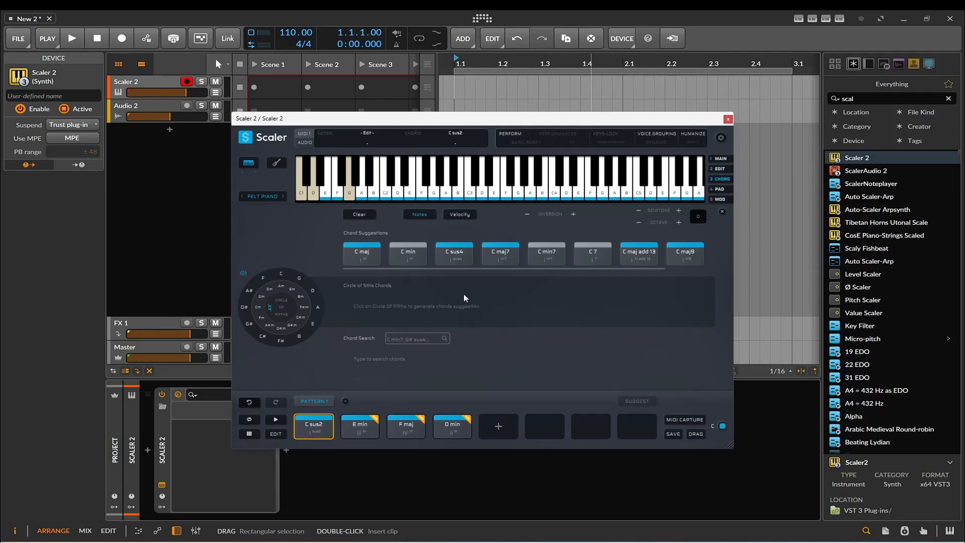
Audition suggestions for the C sus2 chord, including C maj add 13, C 7 and C min7
left_click_drag(456, 269, 526, 269)
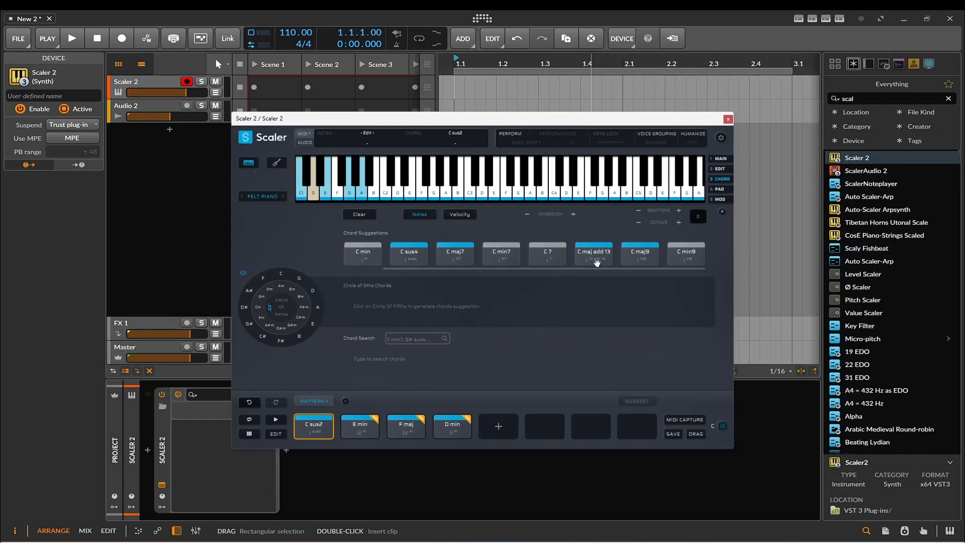
left_click_drag(556, 270, 534, 270)
left_click(565, 256)
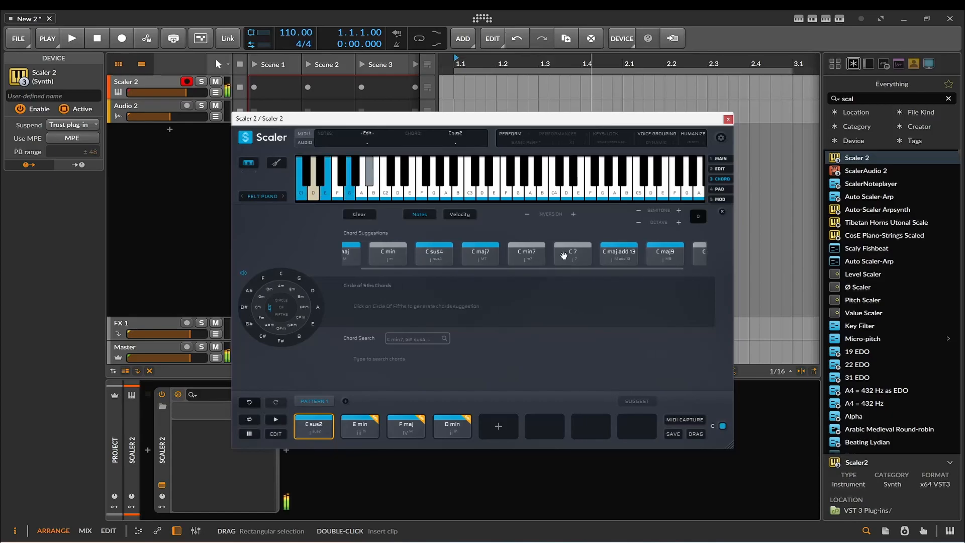
left_click(565, 257)
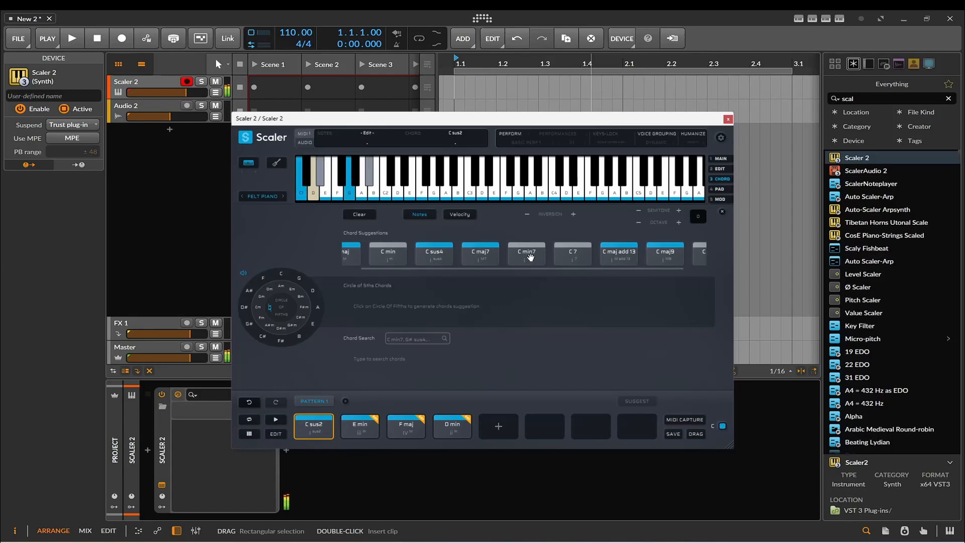
Extend the C sus2 chord on the keyboard with higher notes including B, D, F, F# and A
left_click(431, 198)
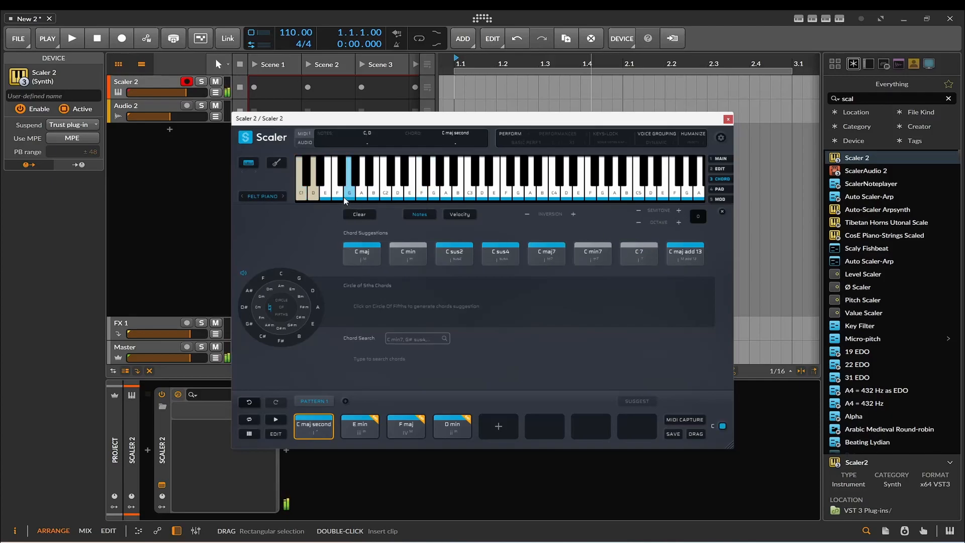
left_click(374, 194)
left_click(397, 192)
left_click(426, 183)
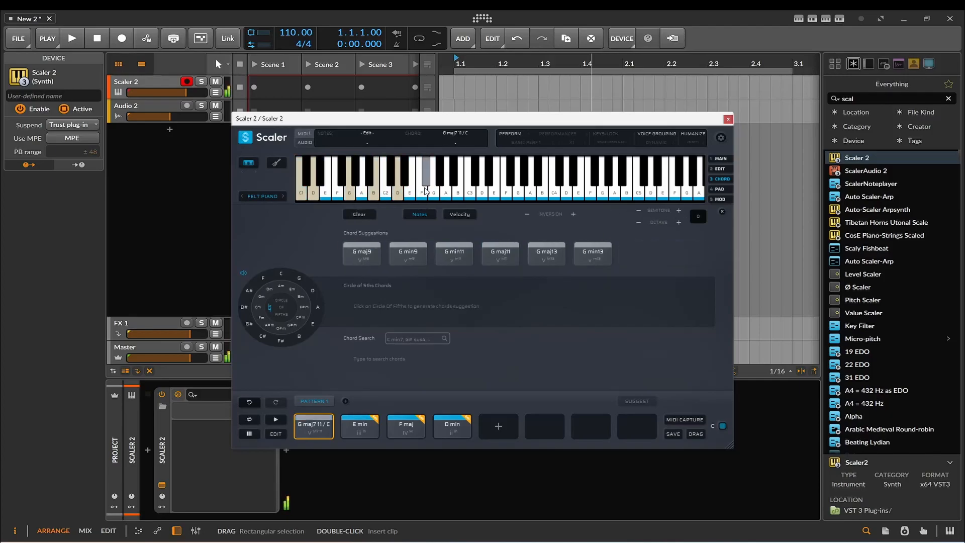
left_click(425, 193)
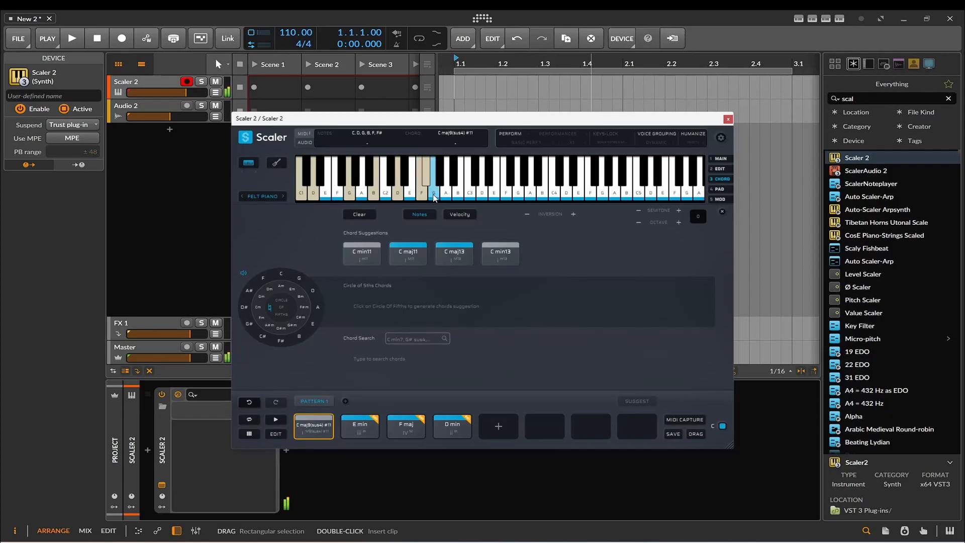
left_click(446, 196)
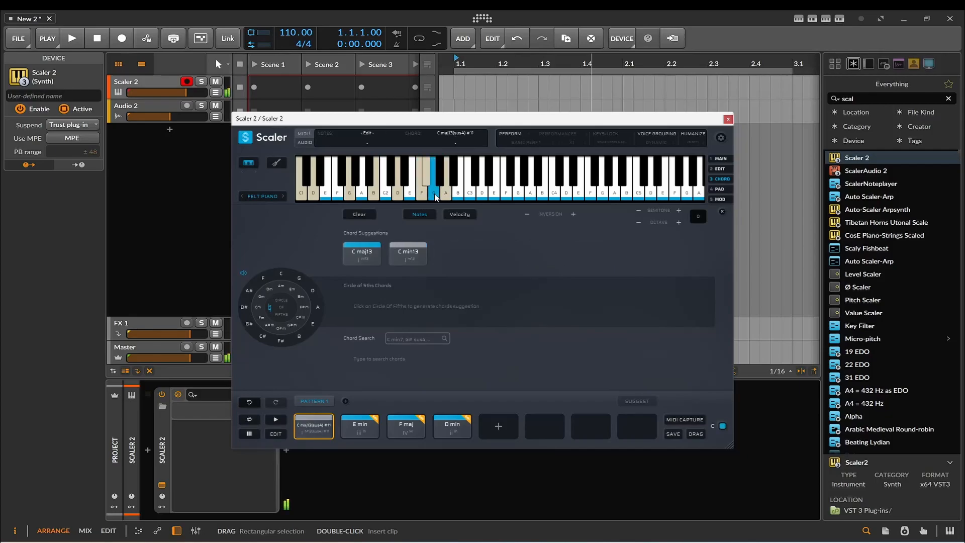
Replace the edited chord with the suggested C maj13, and remove its upper A and F to reduce it to C maj9
left_click(373, 258)
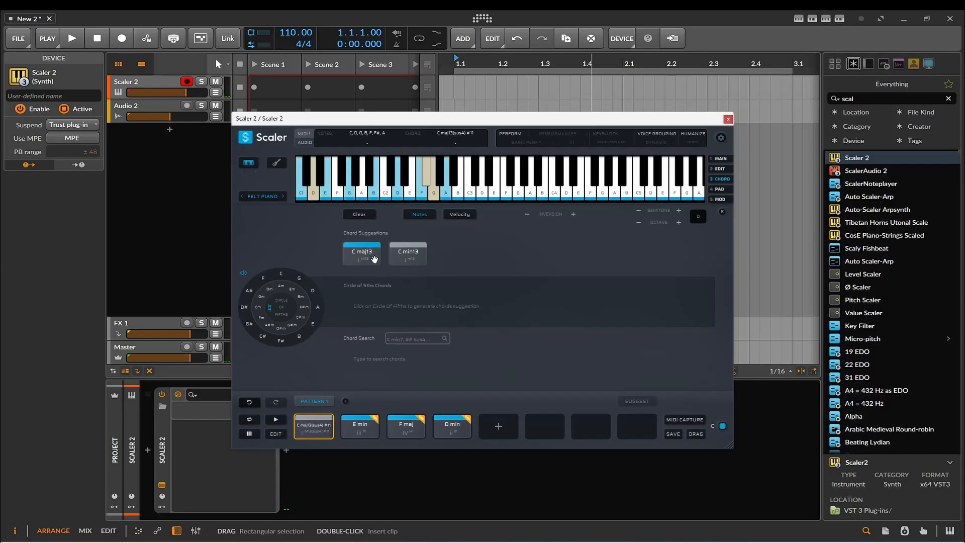
left_click(374, 259)
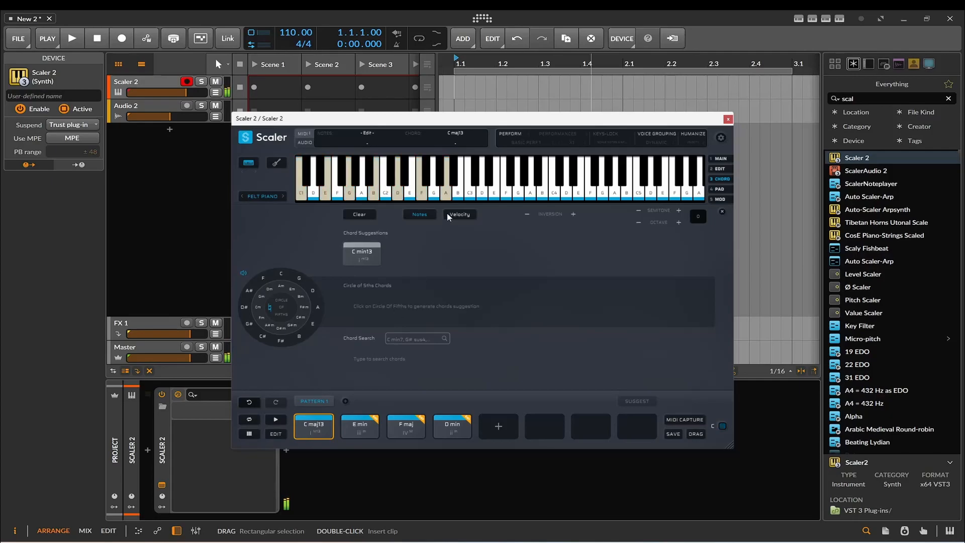
left_click(364, 251)
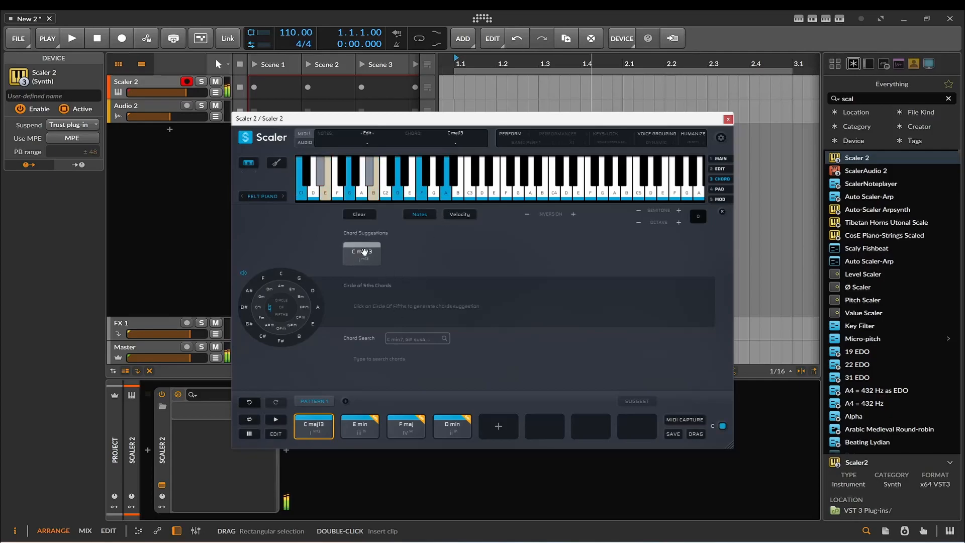
left_click(446, 197)
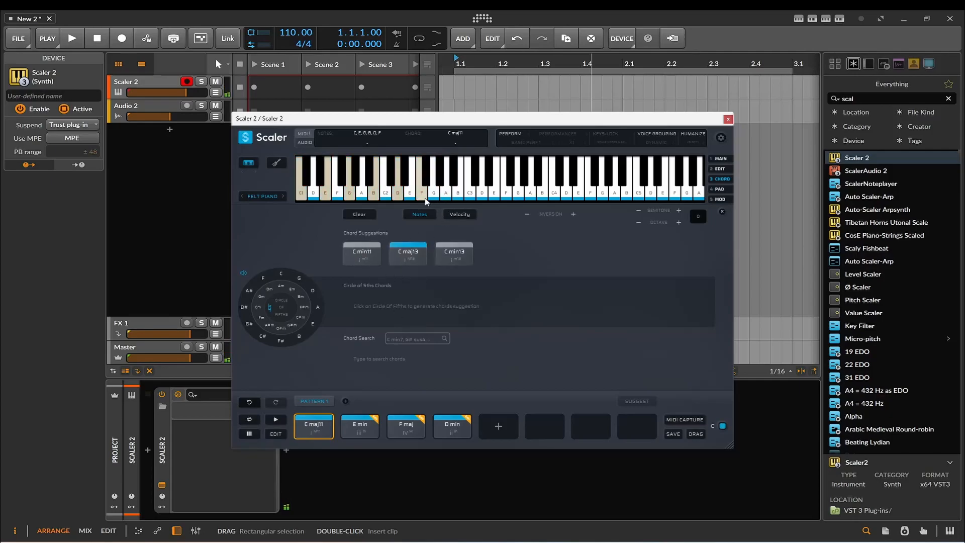
left_click(425, 201)
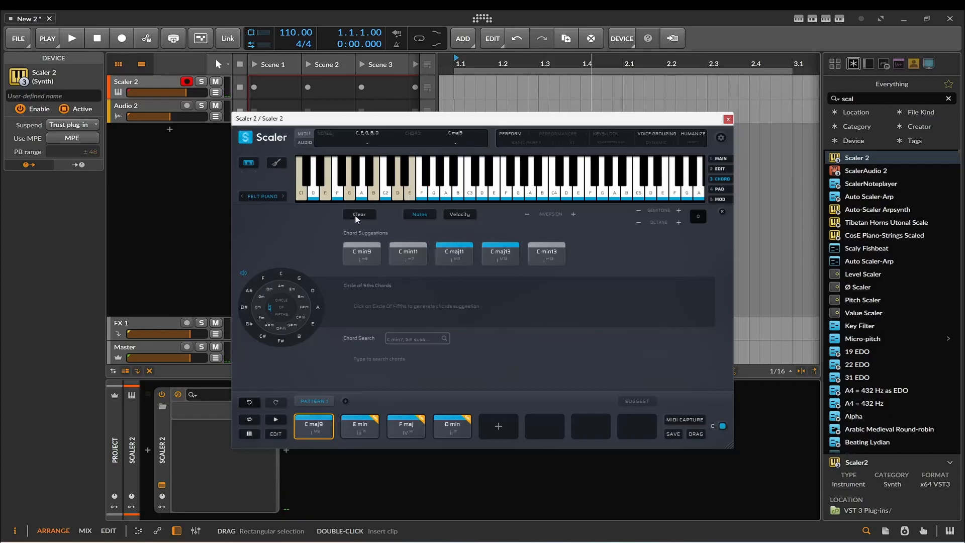
Audition the C maj9 chord's suggestions, including C min9, C maj11 and C min13, and remove the chord's upper E
left_click(403, 251)
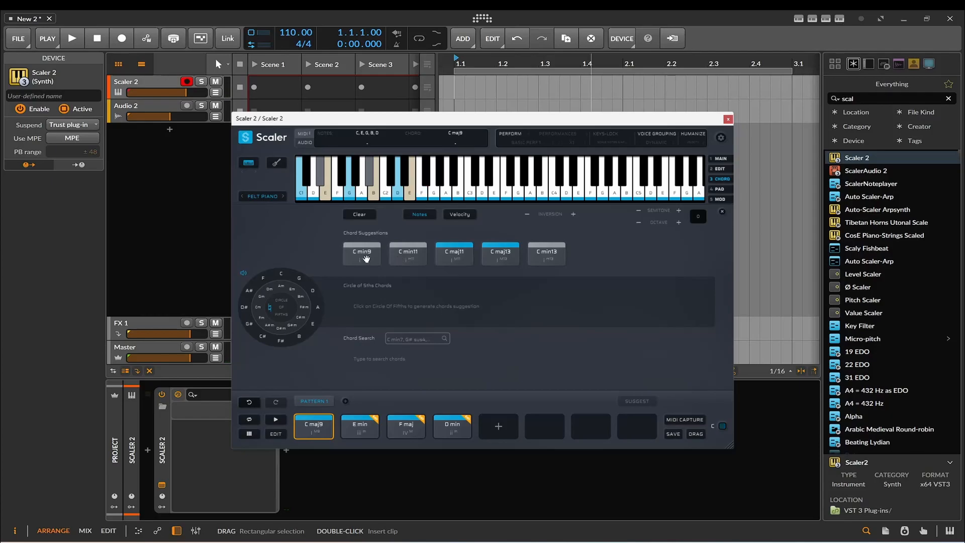
left_click(439, 252)
left_click(539, 261)
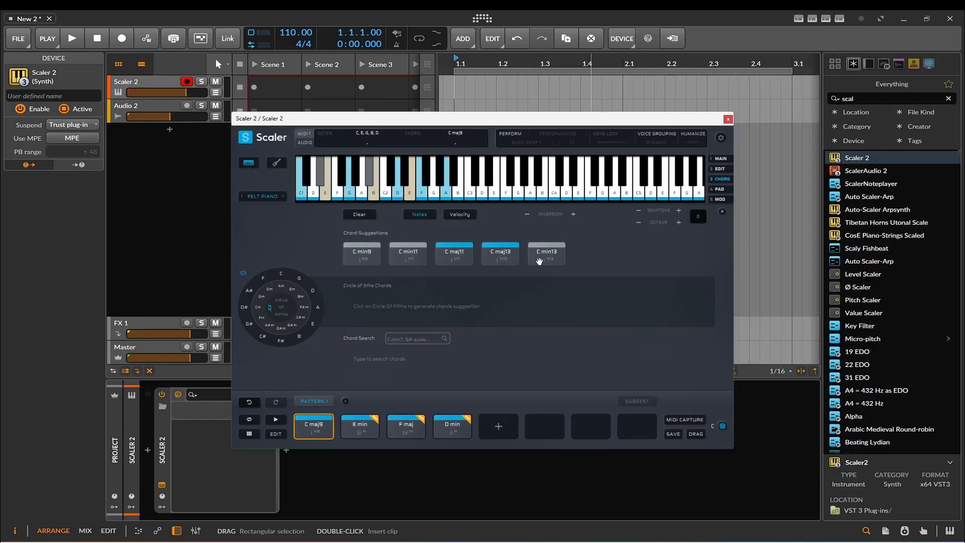
left_click(413, 199)
left_click(421, 199)
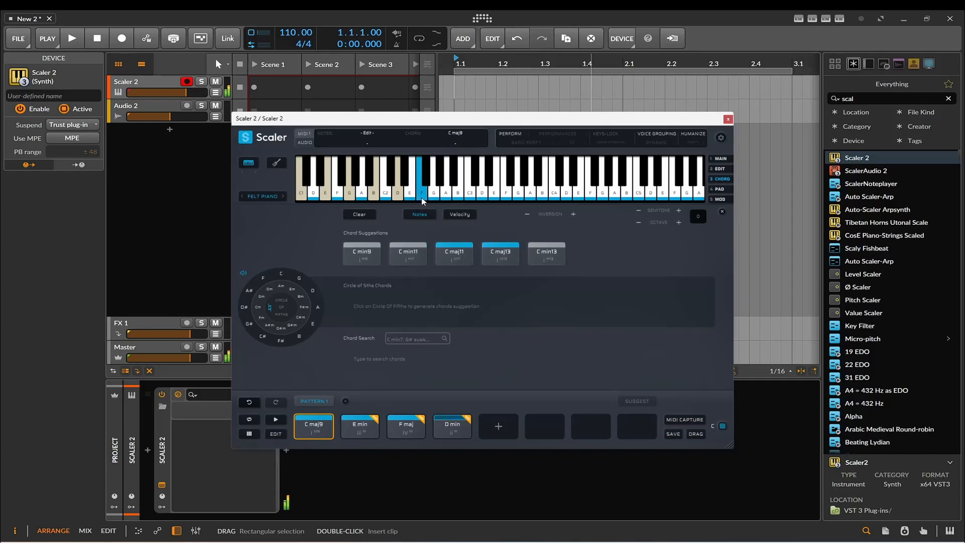
Add D# to the extended C chord, audition its C min13 and C maj13 suggestions, and take D# back out
left_click(408, 181)
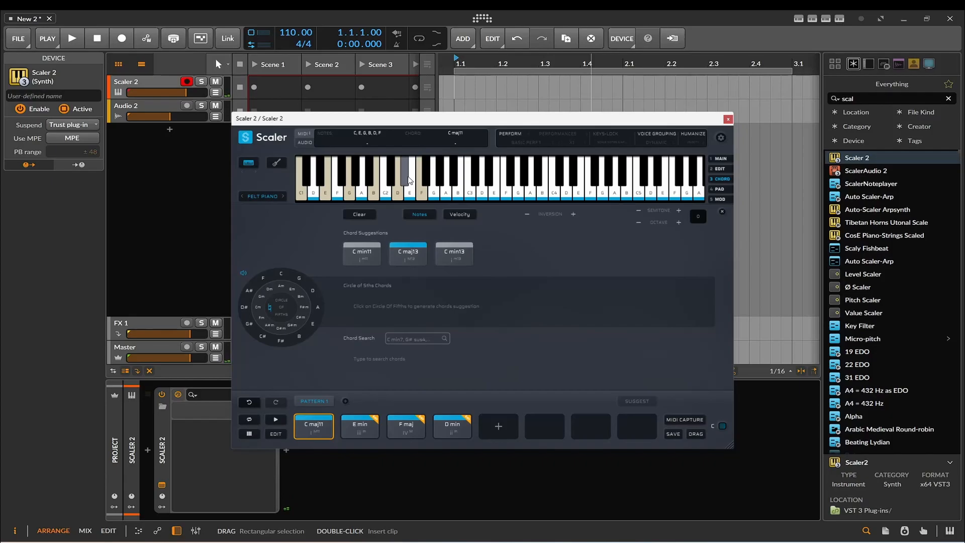
left_click(417, 252)
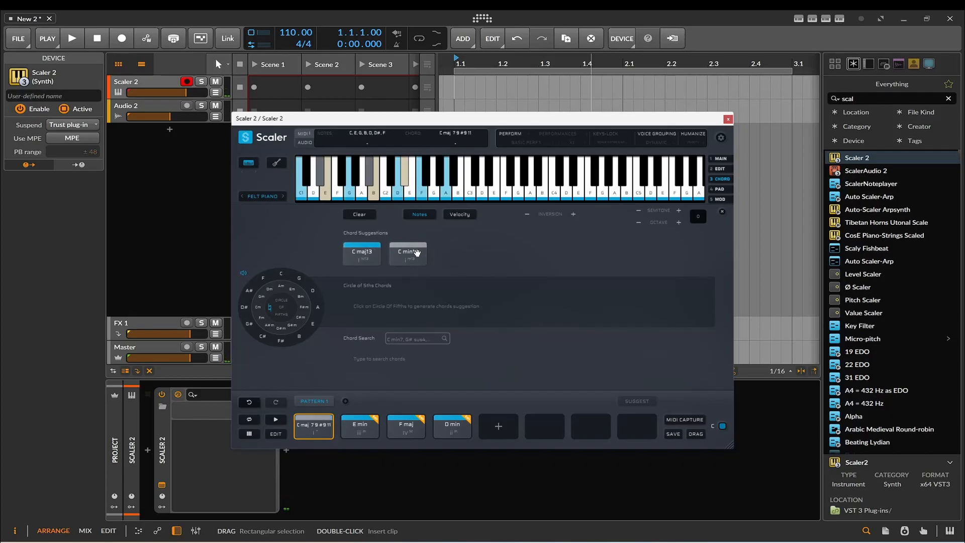
left_click(356, 258)
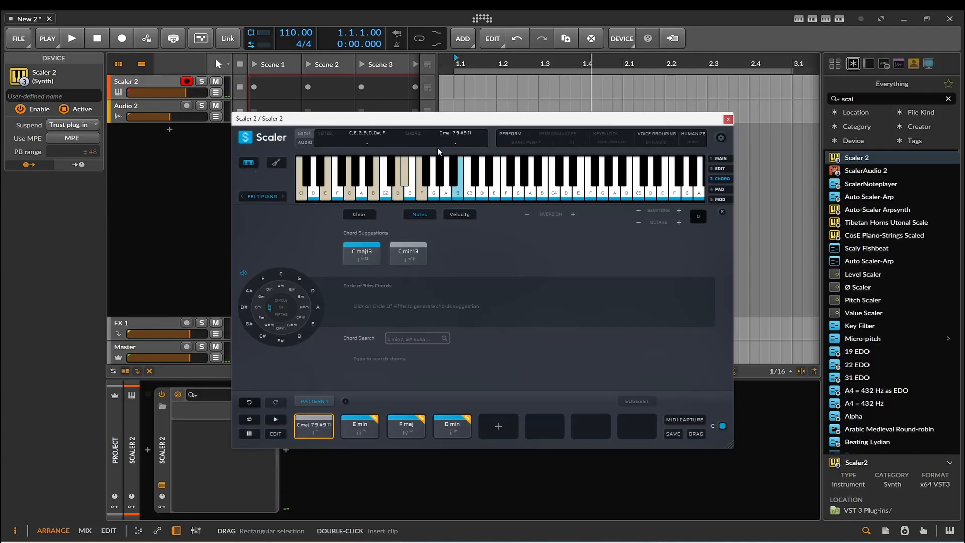
left_click(309, 426)
left_click(405, 181)
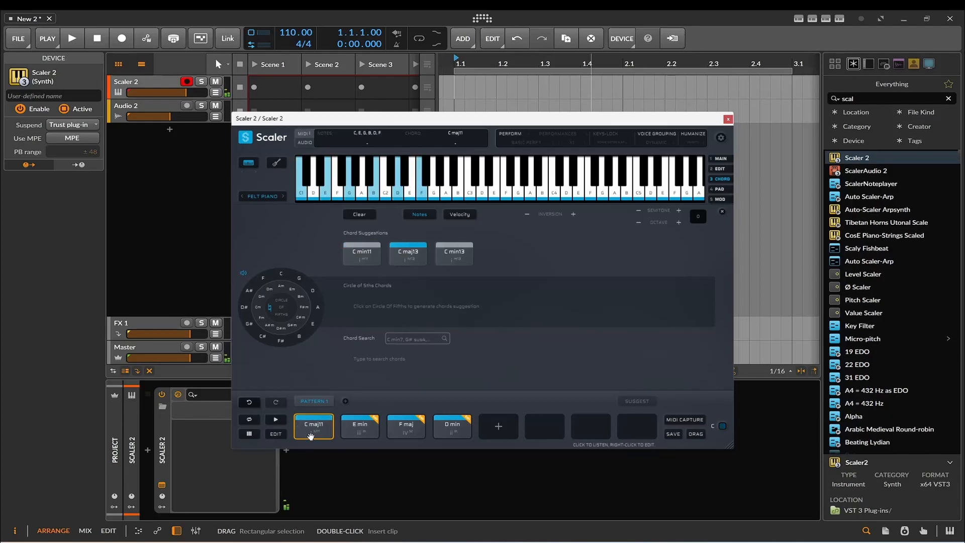
Add higher notes F, E, A and C to the C maj11 chord on the keyboard and play the result
left_click(506, 194)
left_click(506, 194)
left_click(579, 193)
left_click(615, 193)
left_click(639, 193)
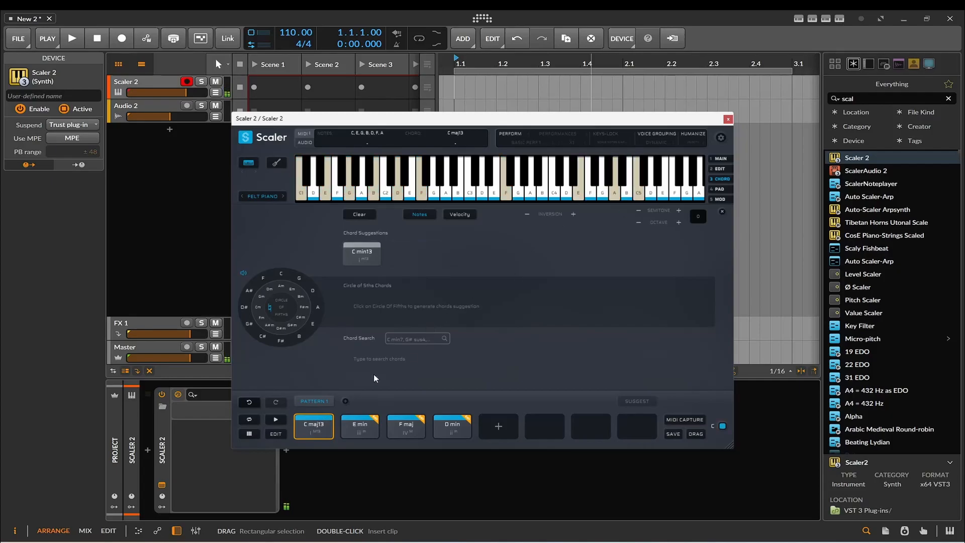
left_click(305, 428)
Strip the chord down on the keyboard to only the high notes G, E, A and C, forming A min7/G
left_click(516, 192)
left_click(509, 193)
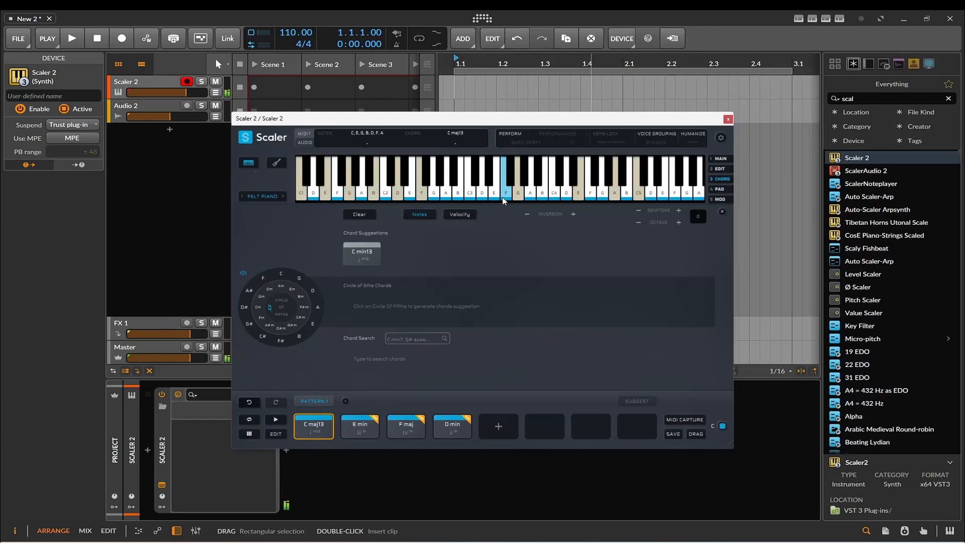
left_click(426, 195)
left_click(385, 196)
left_click(396, 194)
left_click(386, 195)
left_click(386, 195)
left_click(373, 195)
left_click(338, 195)
left_click(326, 195)
left_click(302, 195)
left_click(329, 195)
left_click(337, 195)
left_click(349, 195)
left_click(385, 195)
Listen to the edited A min7/G chord alongside the E min and F maj chords in the progression
left_click(323, 424)
left_click(323, 424)
left_click(347, 424)
left_click(357, 424)
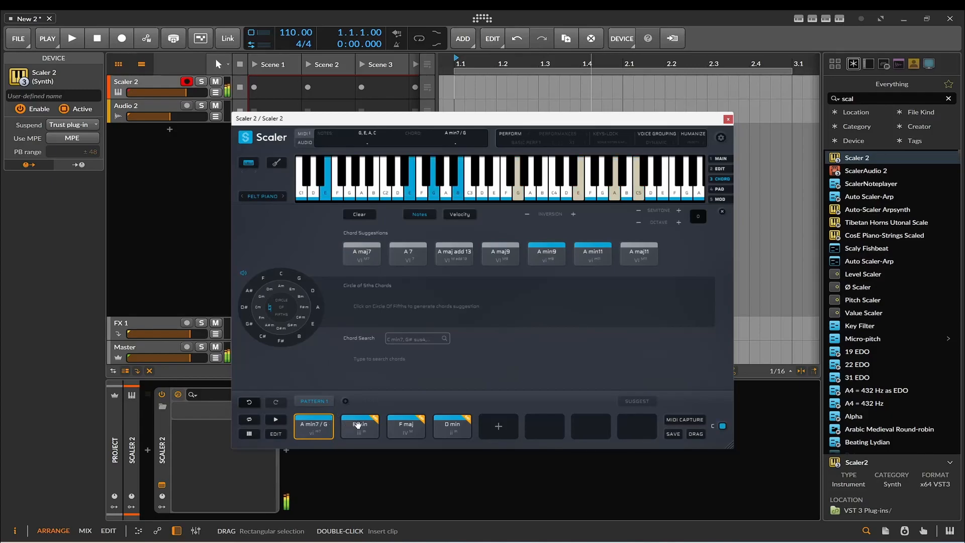
left_click(395, 426)
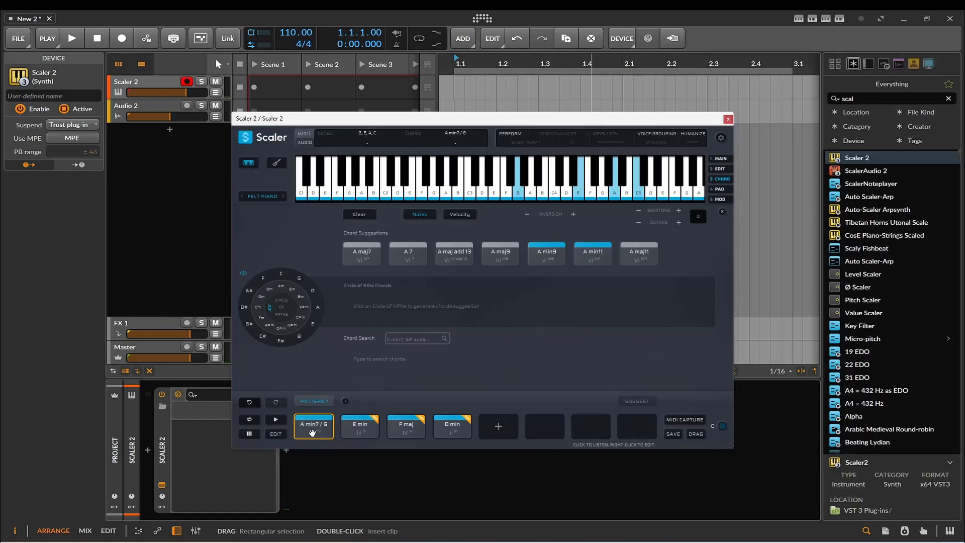
left_click(312, 430)
left_click(312, 430)
left_click(312, 430)
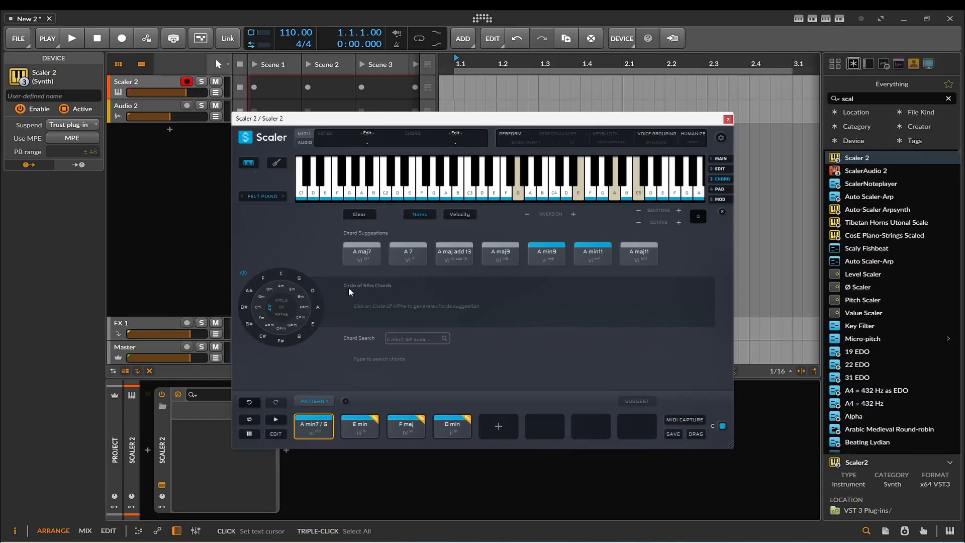
Generate circle-of-fifths chords for E, B and D# minor, and add D# min7 as the progression's fifth chord
left_click(308, 310)
left_click(315, 324)
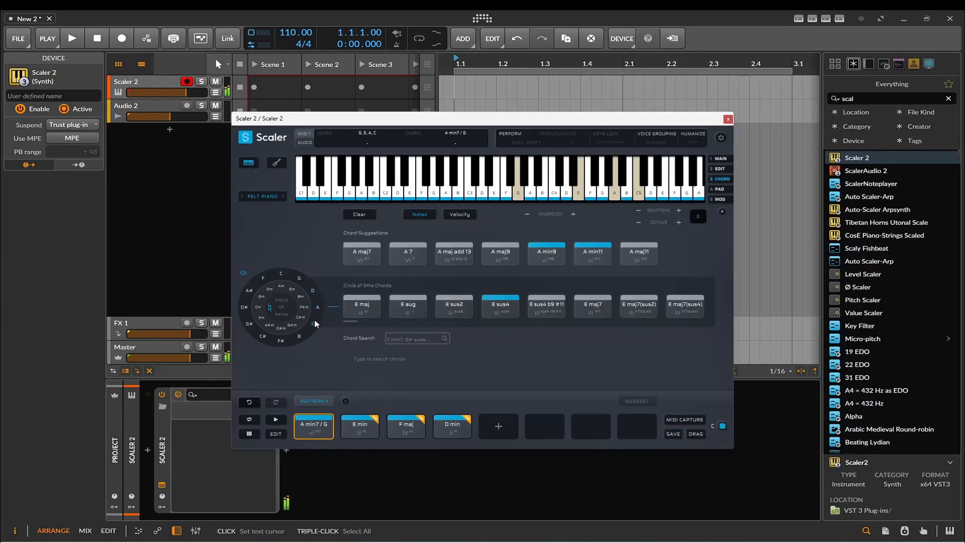
left_click(300, 338)
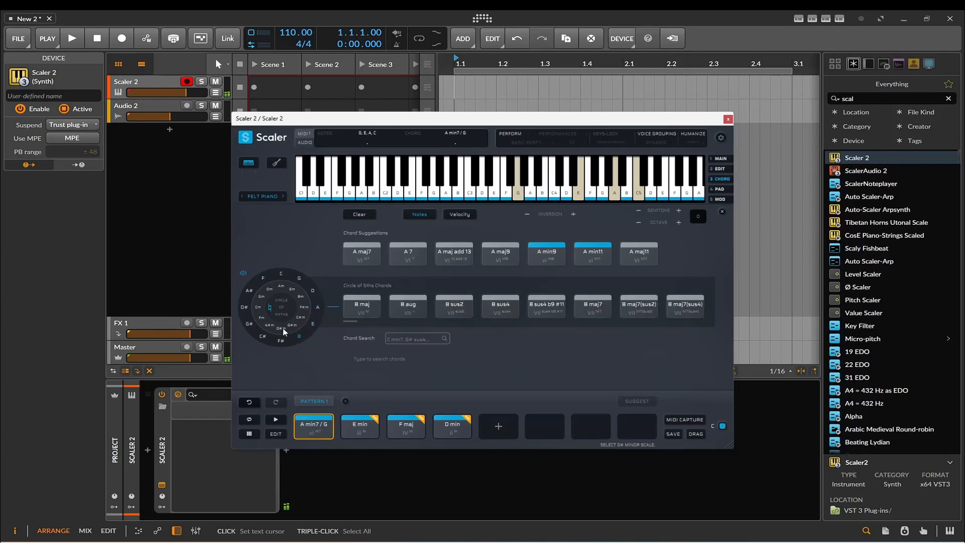
left_click(284, 329)
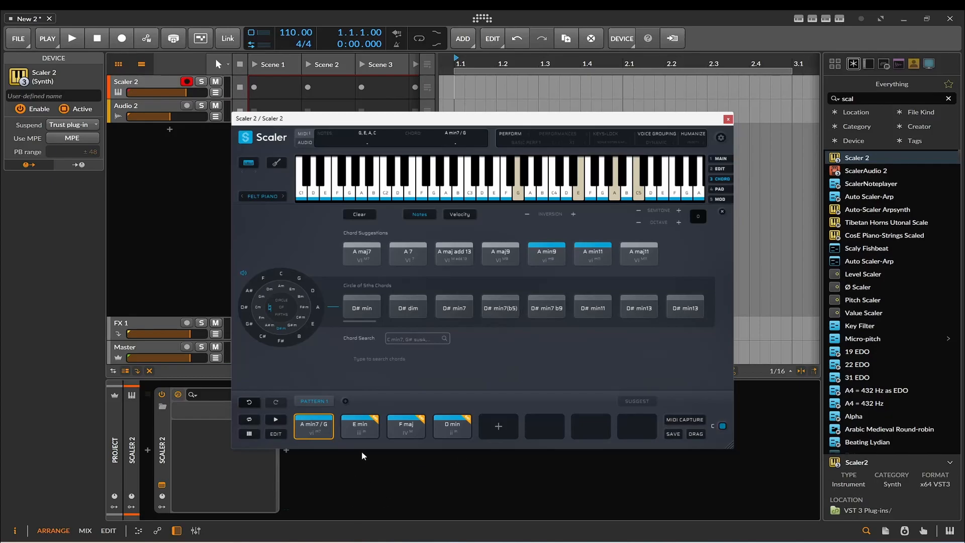
left_click_drag(454, 308, 505, 425)
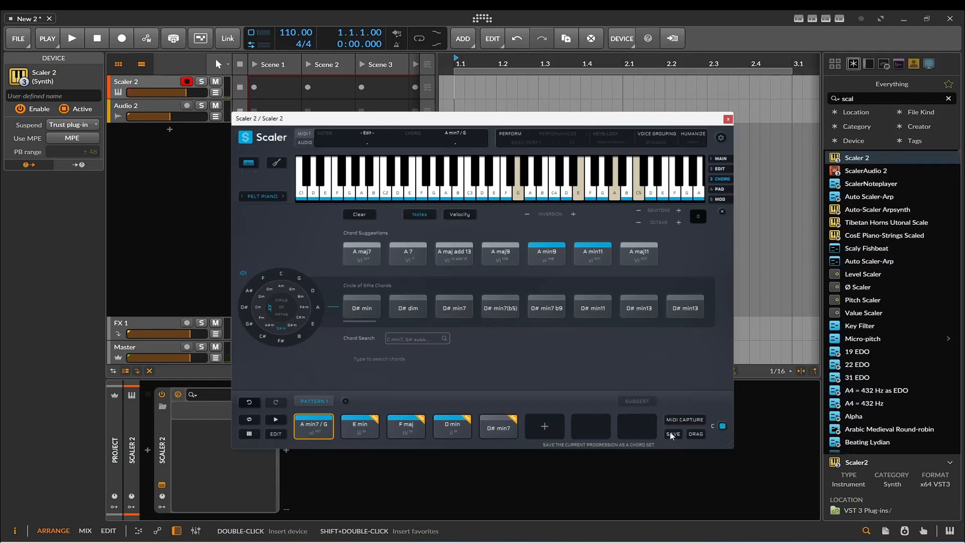
Return to the main view, check the tonal chord suggestions for the pattern, and close the suggestions
left_click(721, 159)
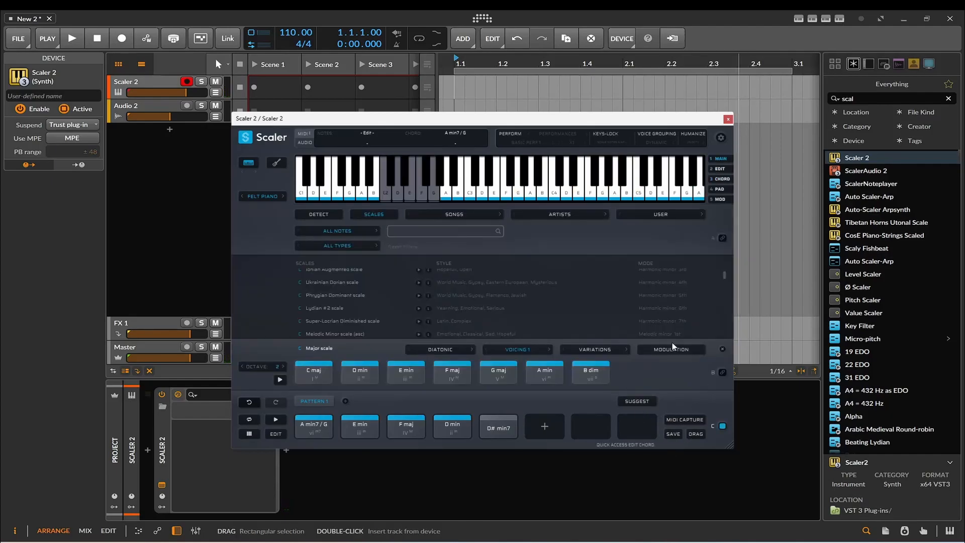
left_click(634, 402)
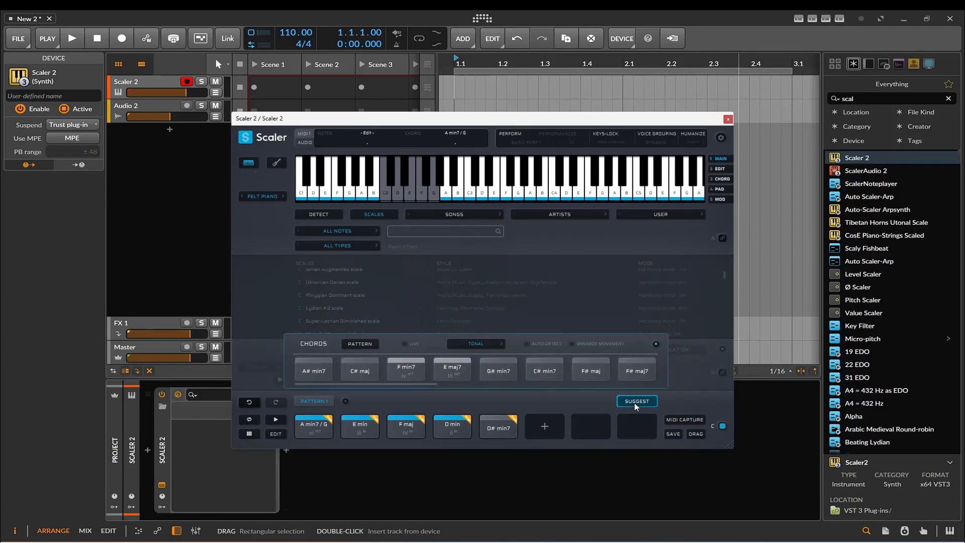
left_click(303, 425)
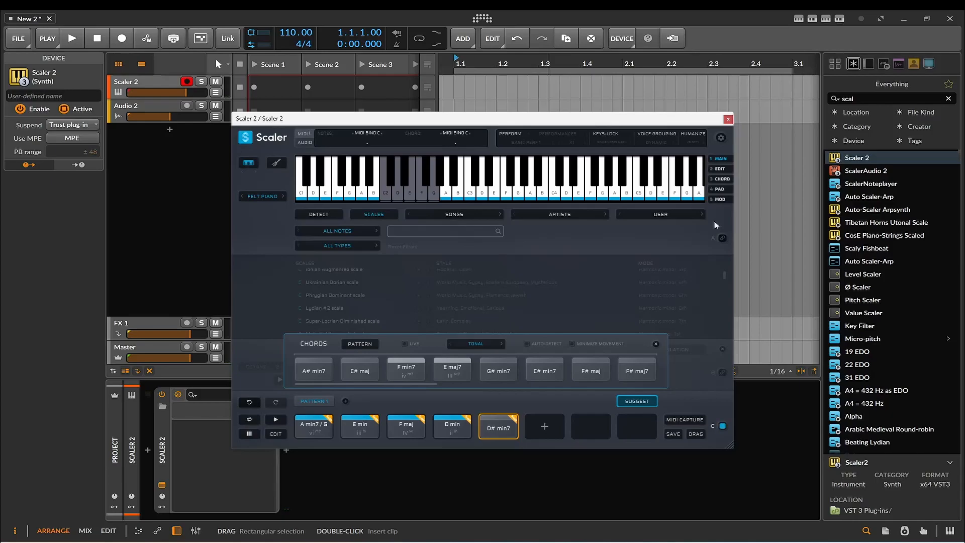
left_click(656, 344)
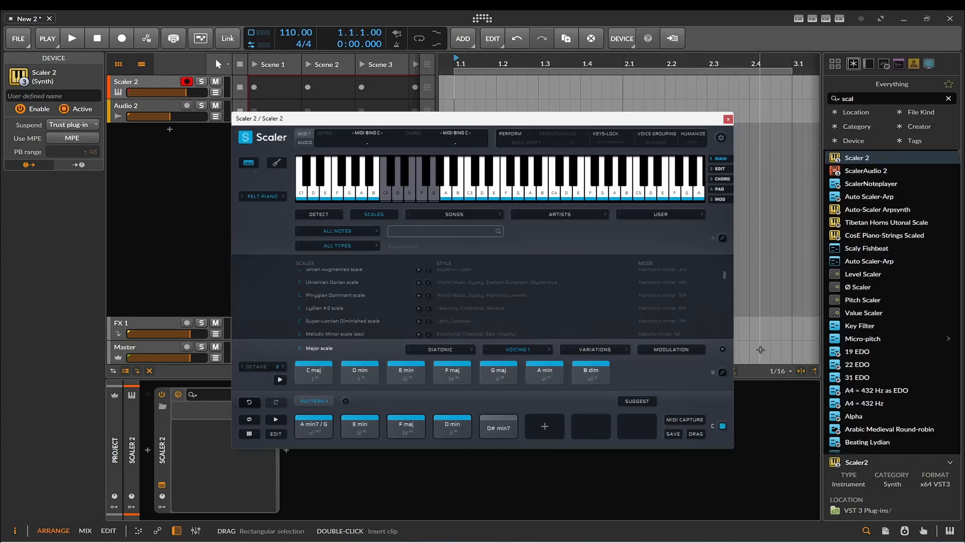
Compare the scale's C maj and F maj chords with the progression's A min7/G chord by ear
left_click(312, 377)
left_click(448, 377)
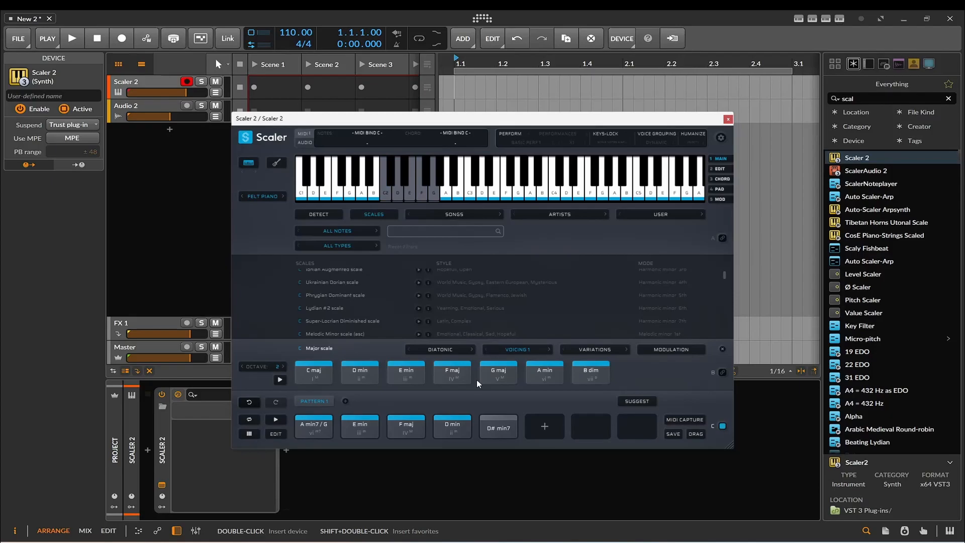
left_click(315, 428)
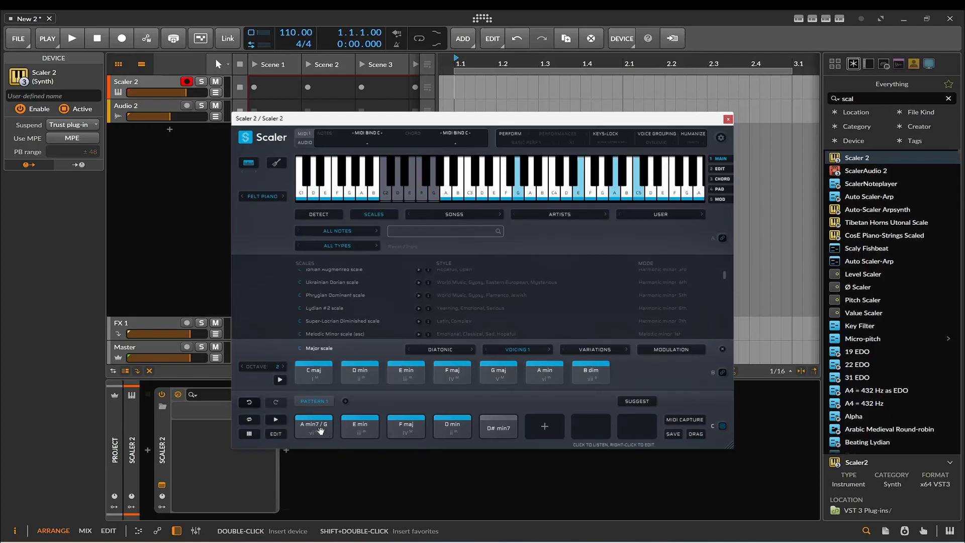
Switch the C major scale chords to 7ths and audition E min7, F maj7 and A min7
left_click(472, 350)
left_click(472, 351)
left_click(390, 374)
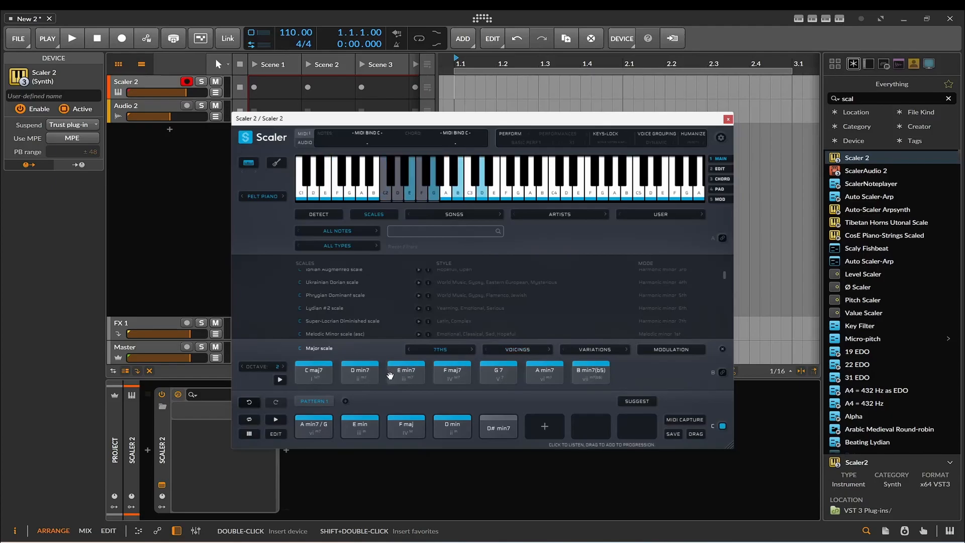
left_click(446, 372)
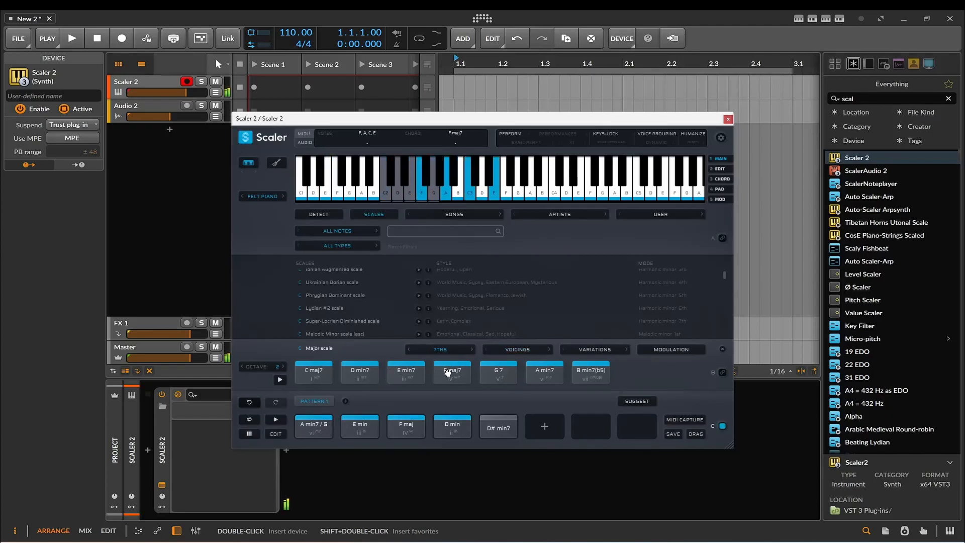
left_click(544, 371)
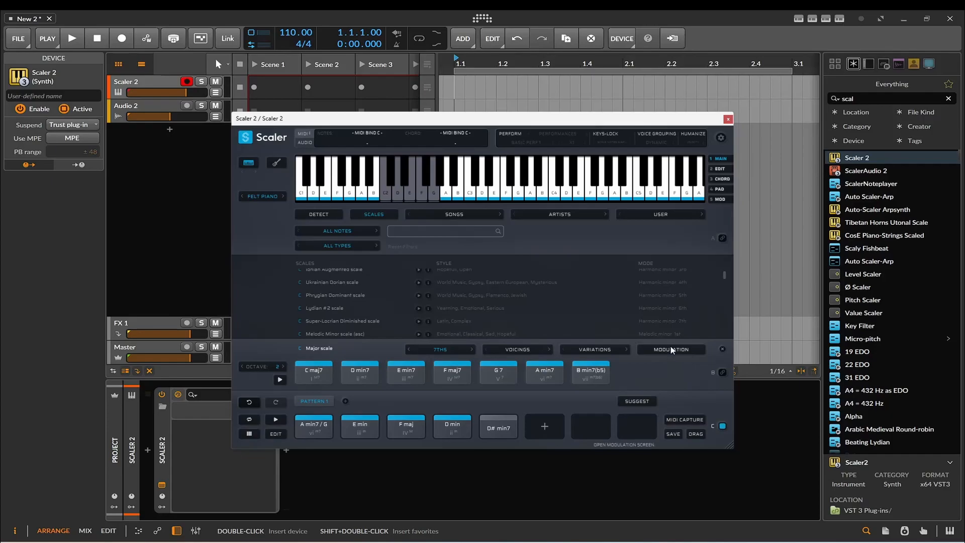
Show the subdominant F variations, audition several including F maj7(b5) and F maj add 13, and play the progression's A min7/G
left_click(599, 351)
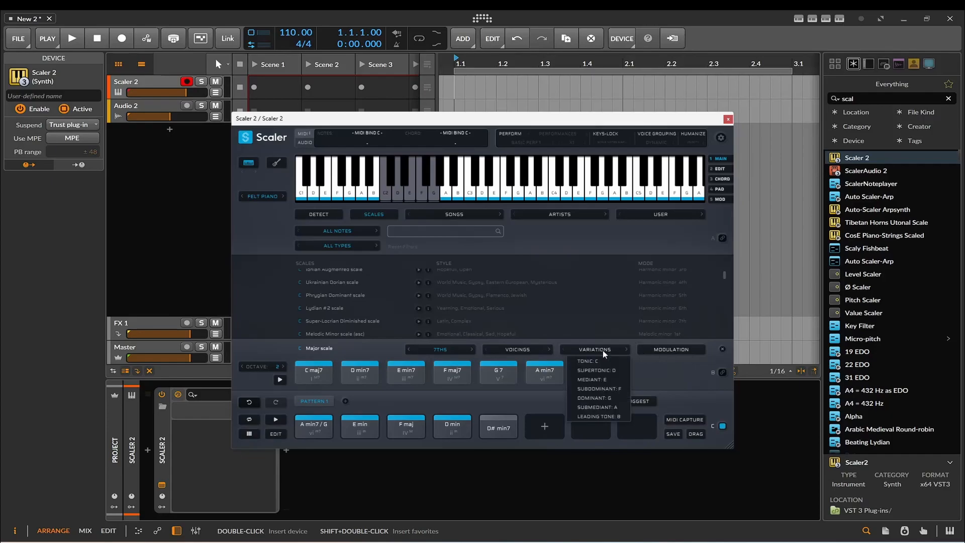
left_click(599, 390)
left_click(478, 382)
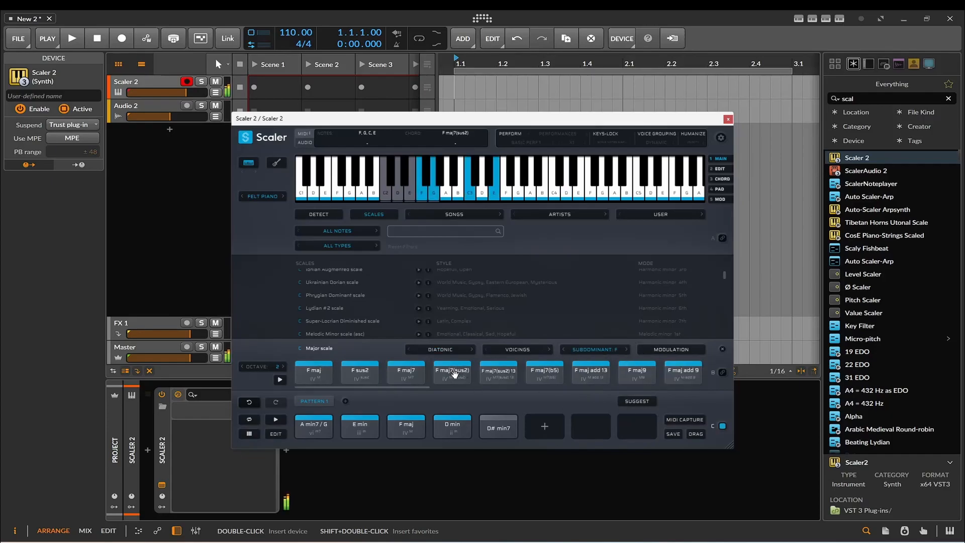
left_click(531, 378)
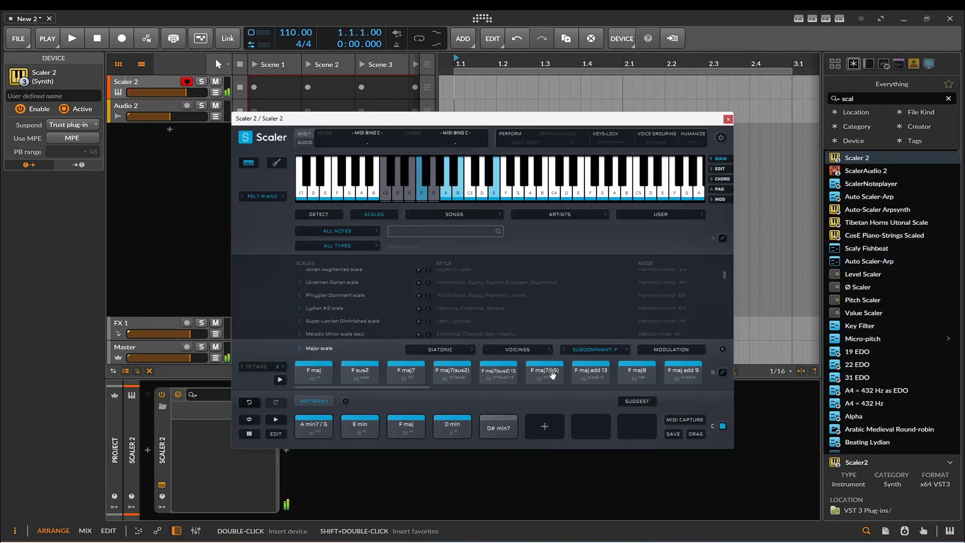
left_click(593, 377)
left_click(593, 377)
left_click(593, 377)
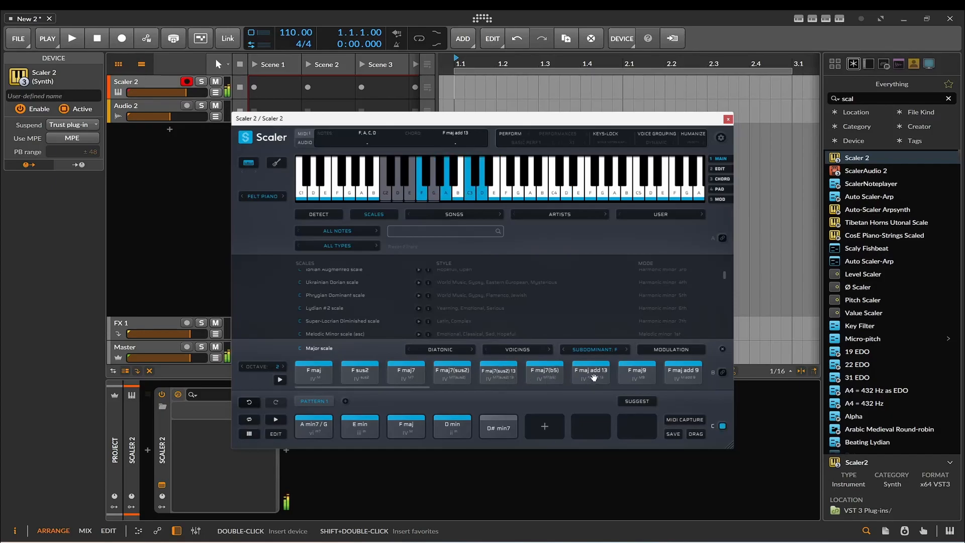
left_click(653, 378)
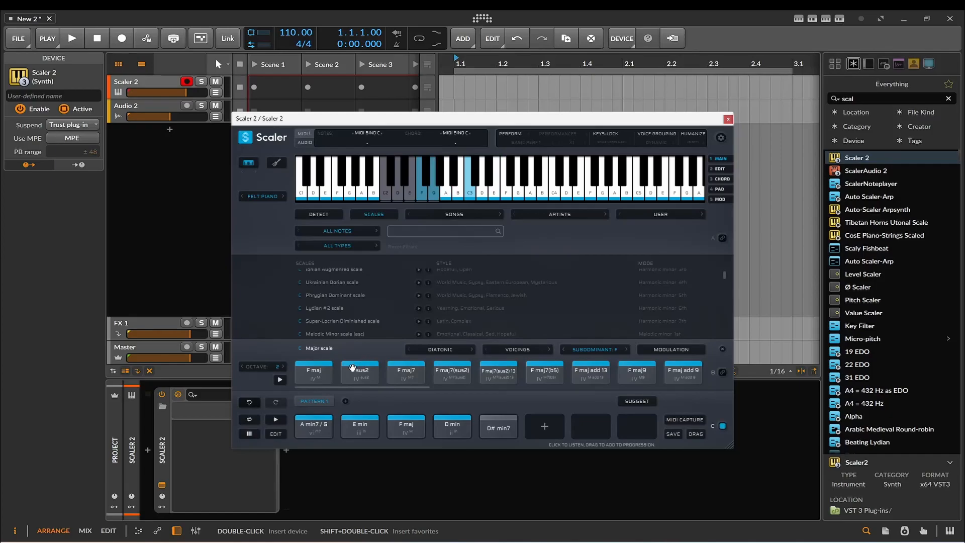
left_click(324, 423)
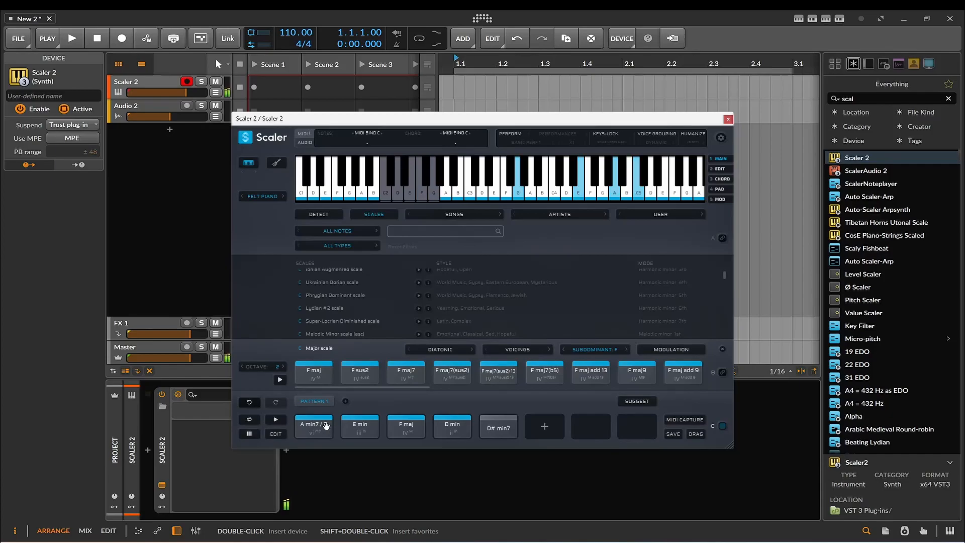